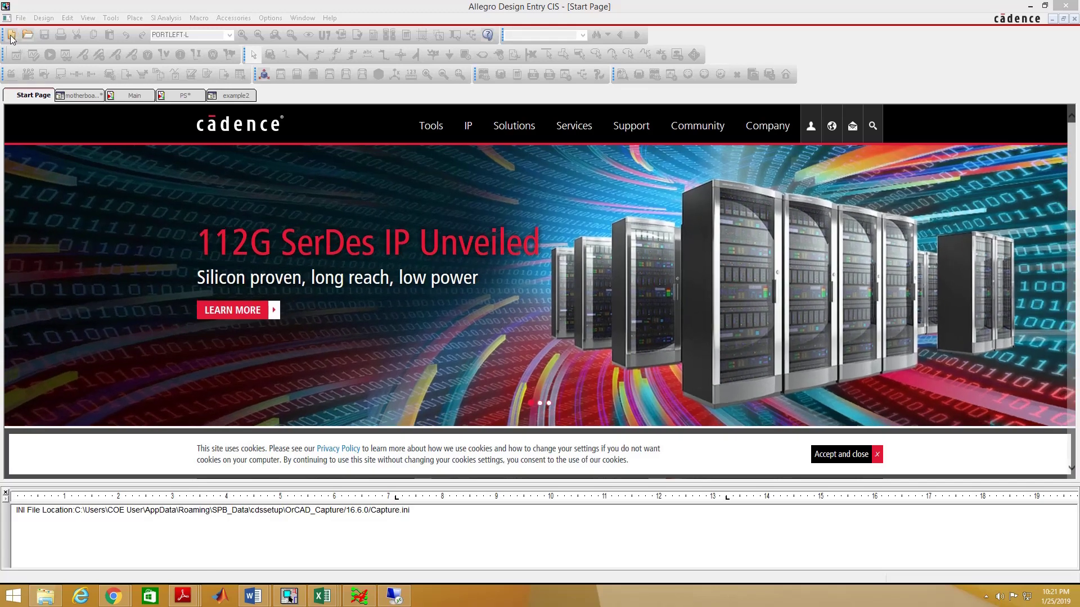
- Open the New Project dialog for a schematic and select its Location field
left_click(21, 17)
mouse_move(87, 36)
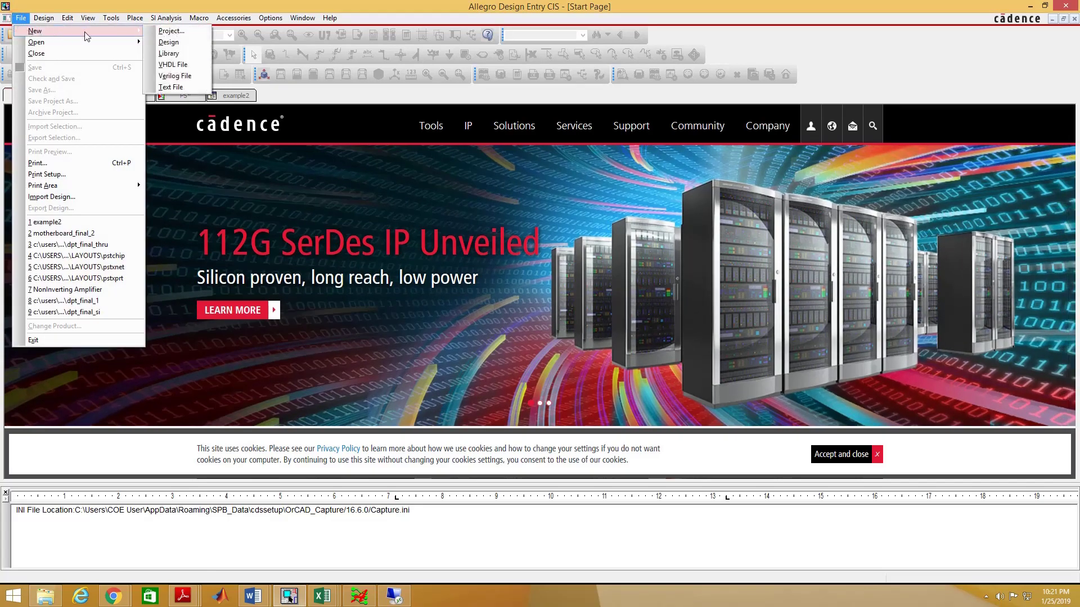
left_click(171, 31)
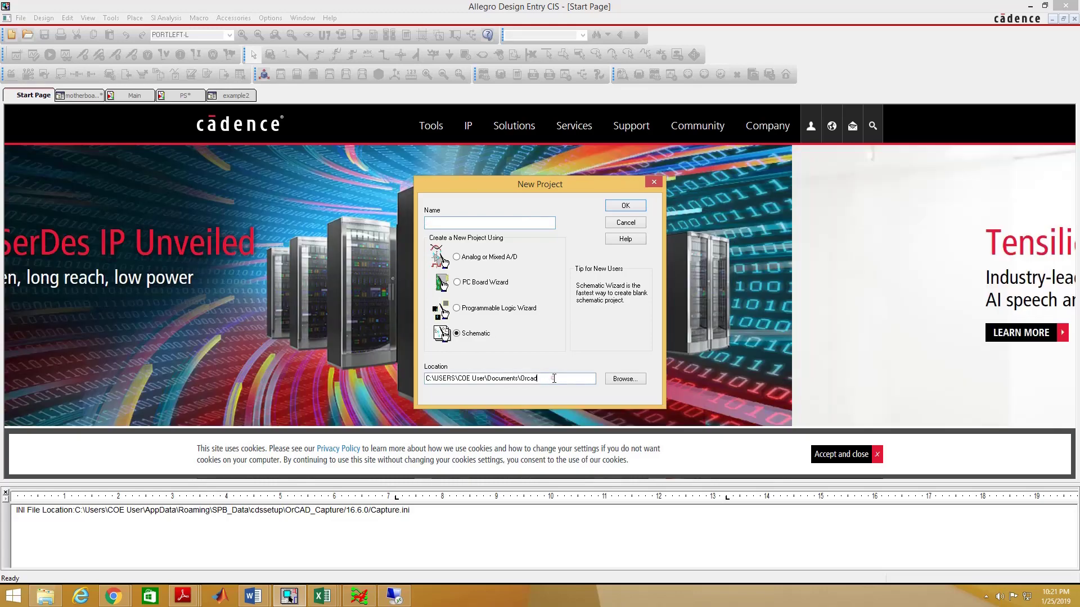
left_click(553, 378)
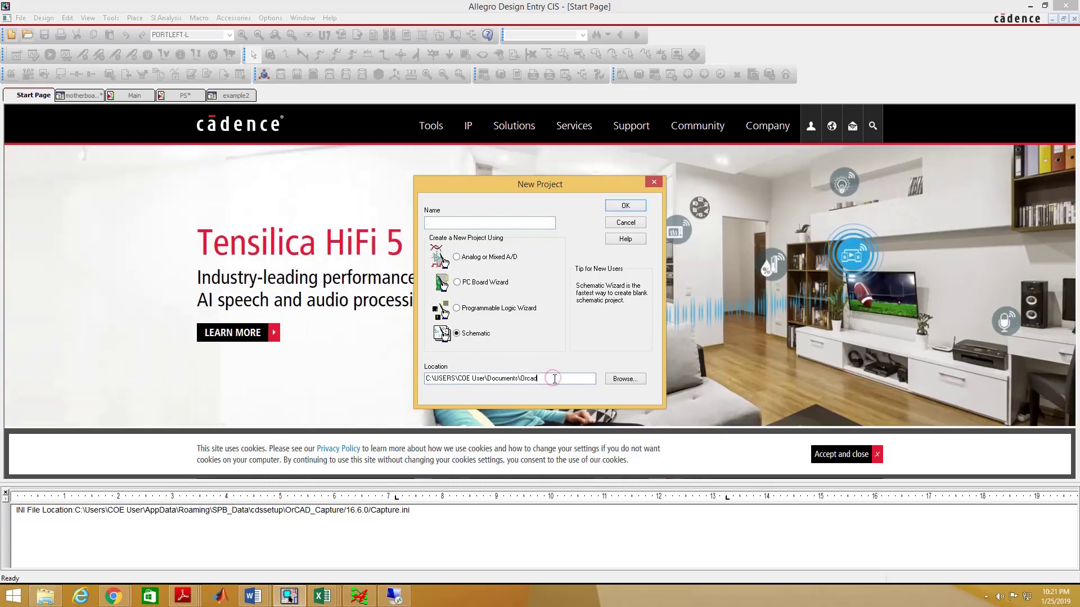
- Set the project location to Documents\CR\Allegro\Junior Design
left_click(625, 379)
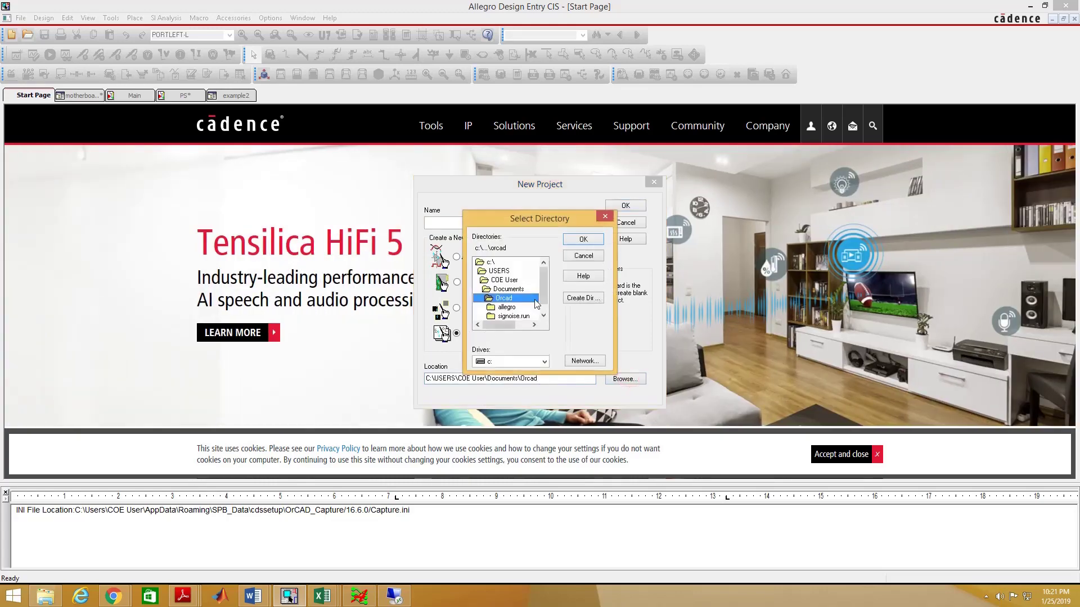
double_click(513, 280)
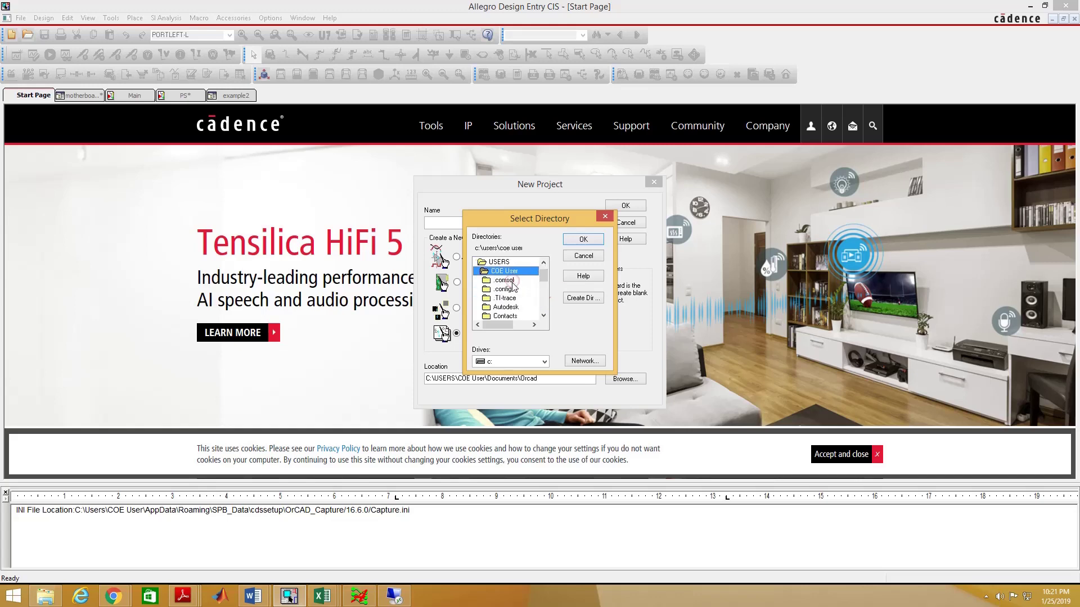
left_click_drag(544, 278, 545, 288)
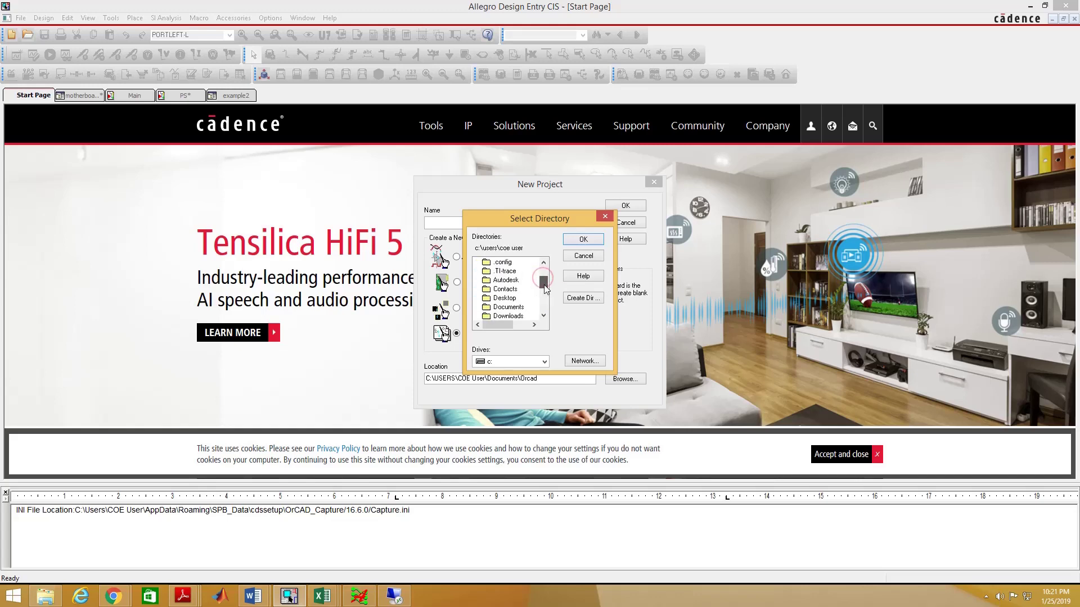
double_click(508, 307)
double_click(502, 313)
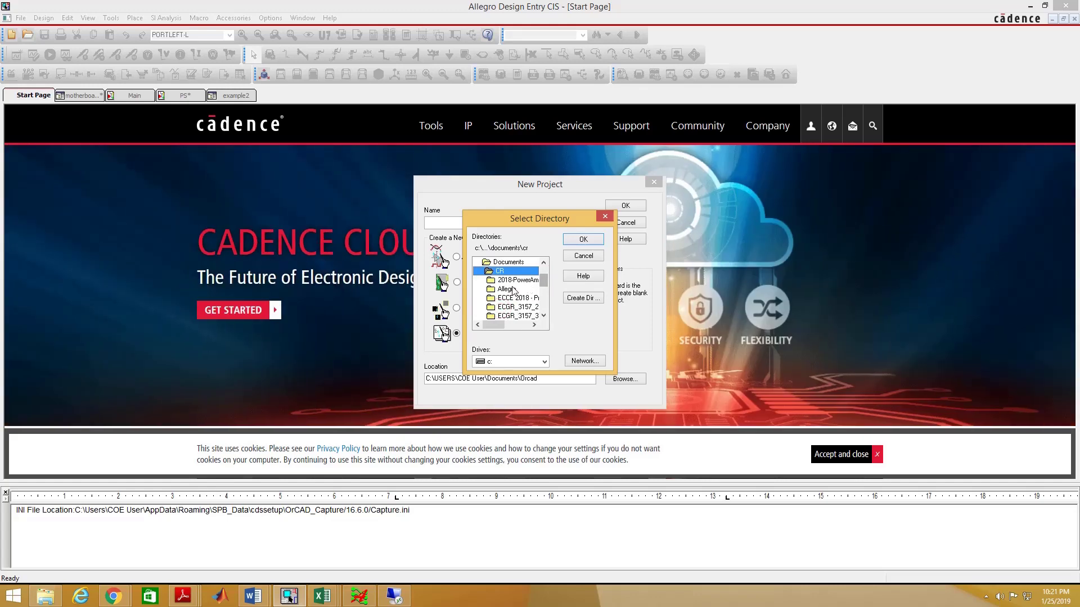
double_click(506, 288)
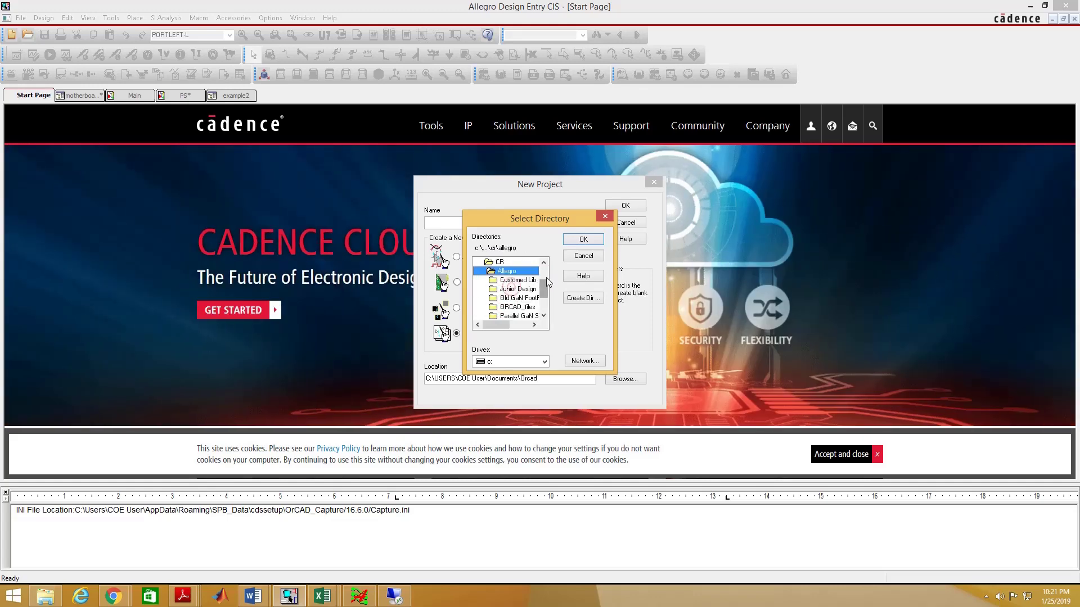
scroll(545, 281, "down", 1)
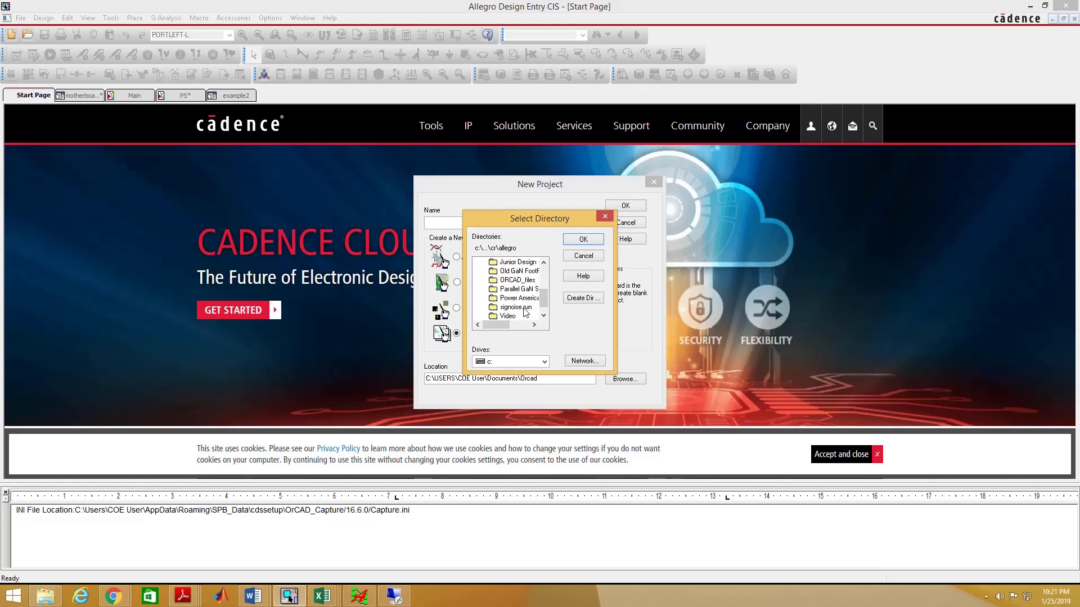
left_click(516, 264)
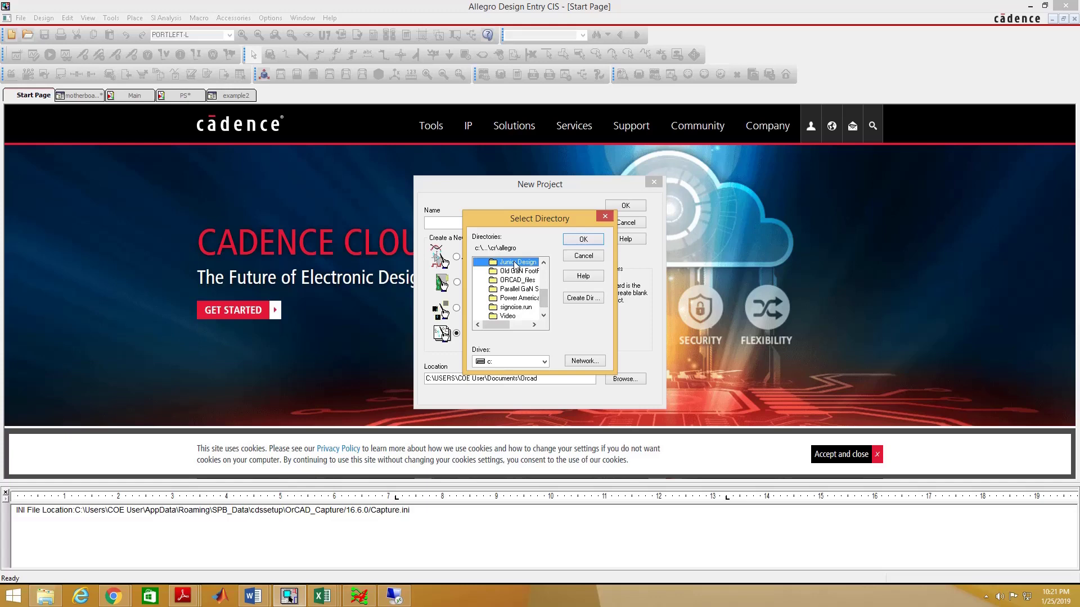
double_click(516, 262)
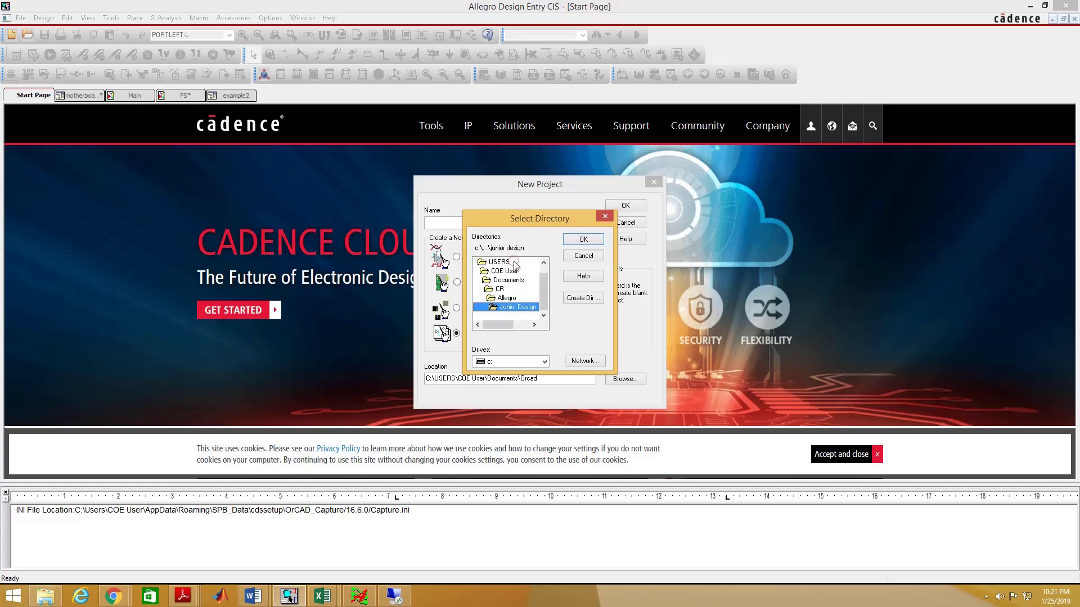
left_click(583, 241)
- Name the project 'Example' and create it as a schematic project
left_click(500, 222)
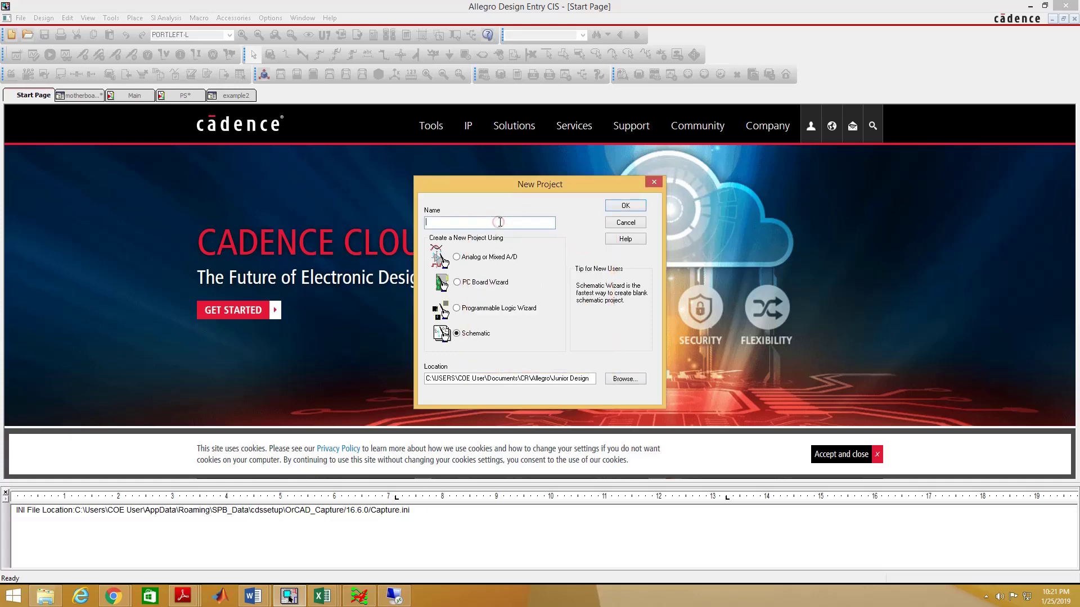
type("Example")
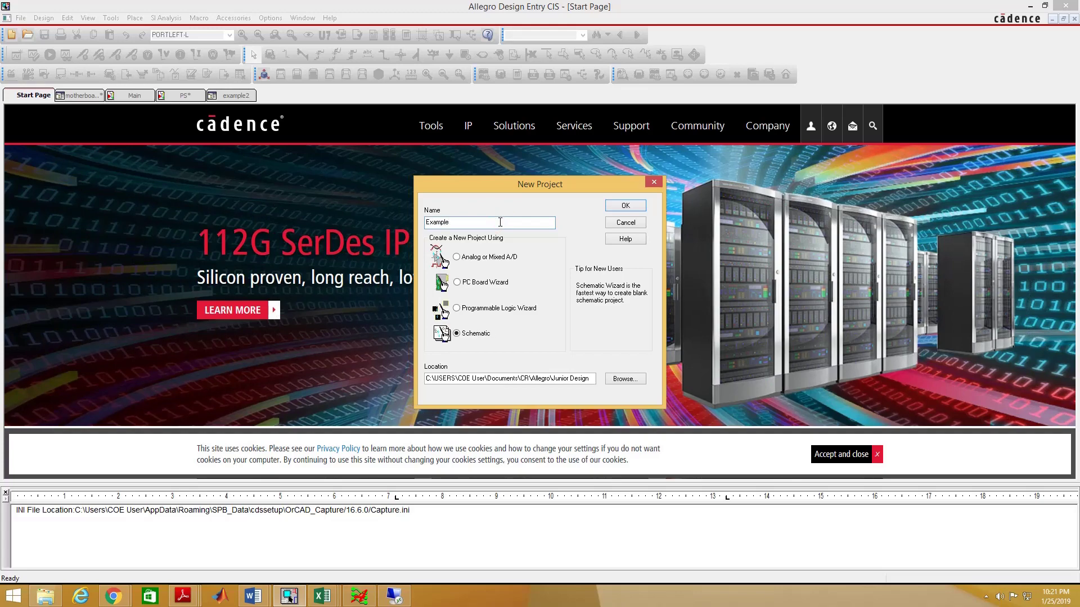
left_click(623, 206)
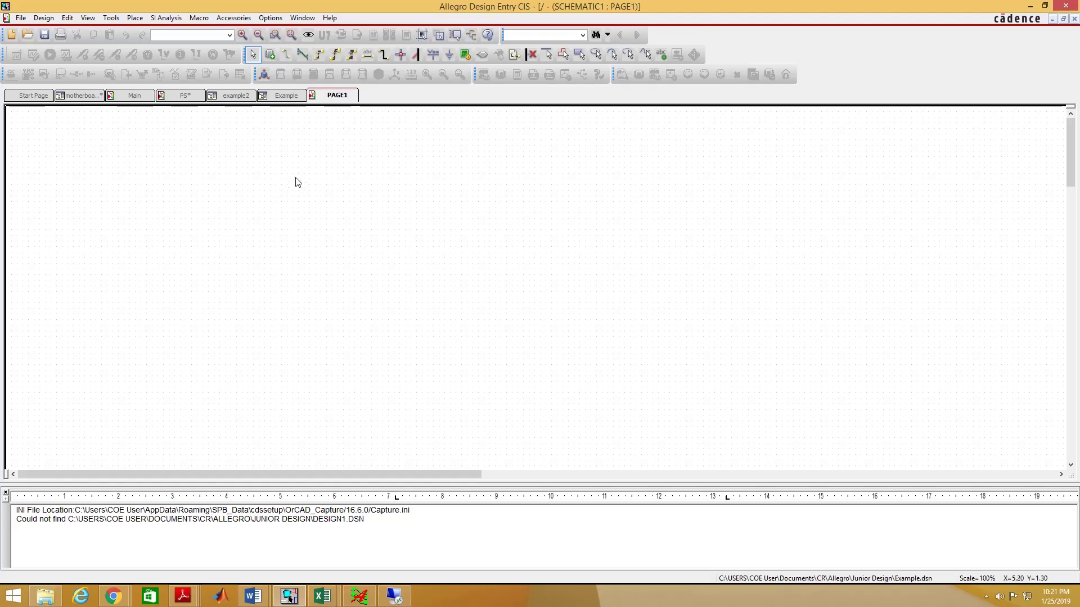
- In the Place Part panel, select every .olb library file in the folder to add
left_click(269, 56)
left_click(974, 224)
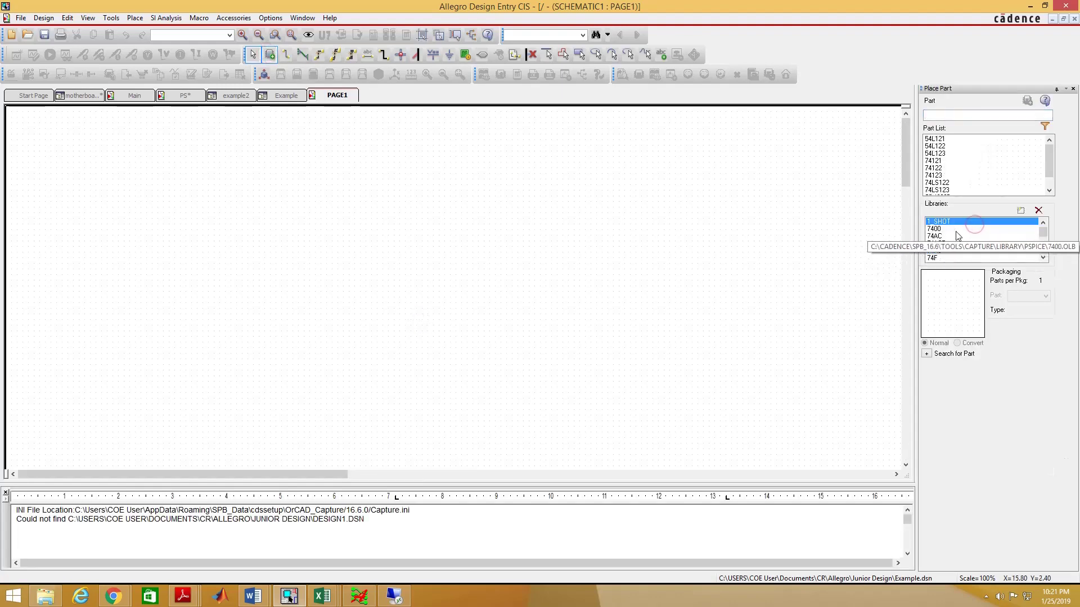
left_click(957, 229)
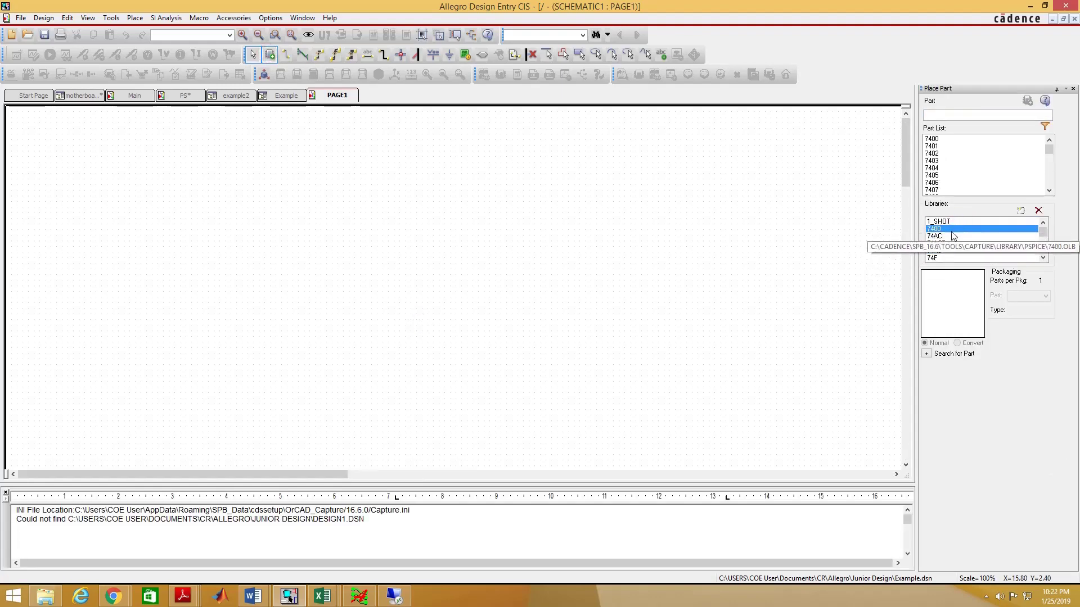
left_click(1021, 214)
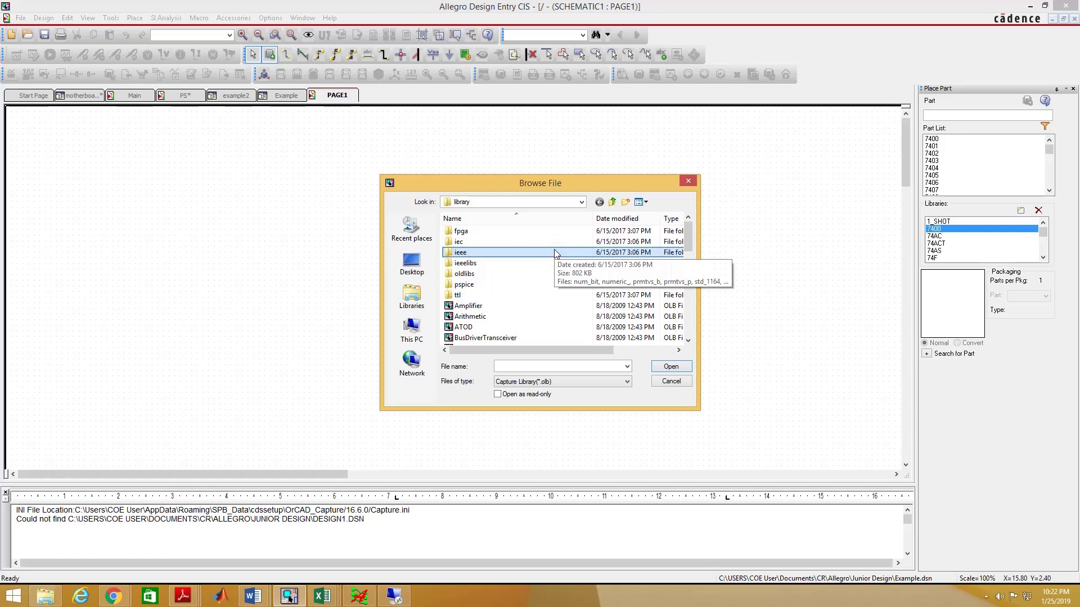
key("ctrl+a")
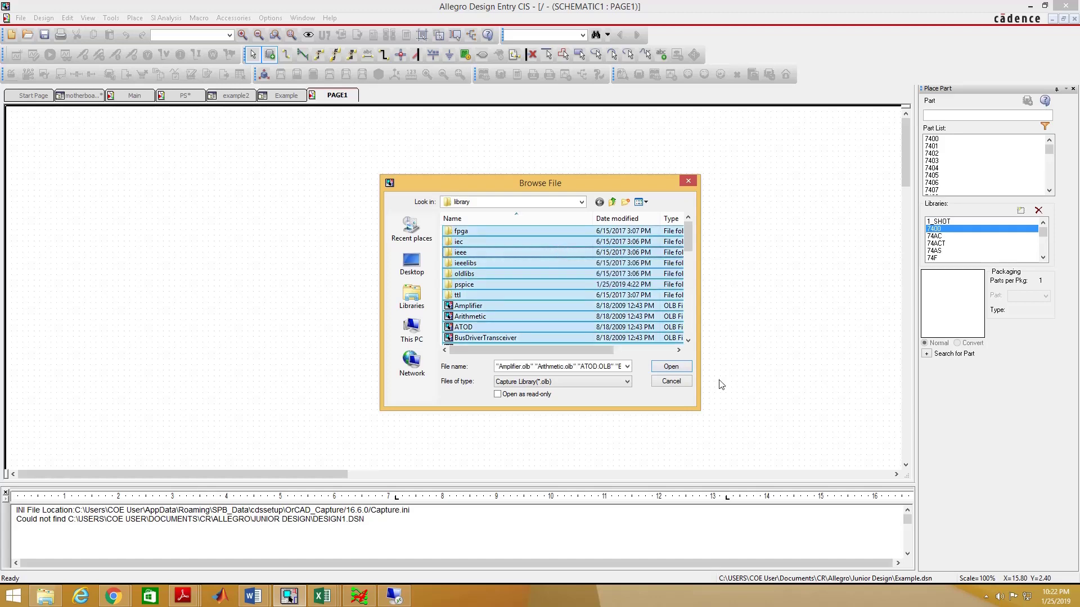
- Add the chosen libraries, select all of them, and search parts for 'op'
left_click(671, 367)
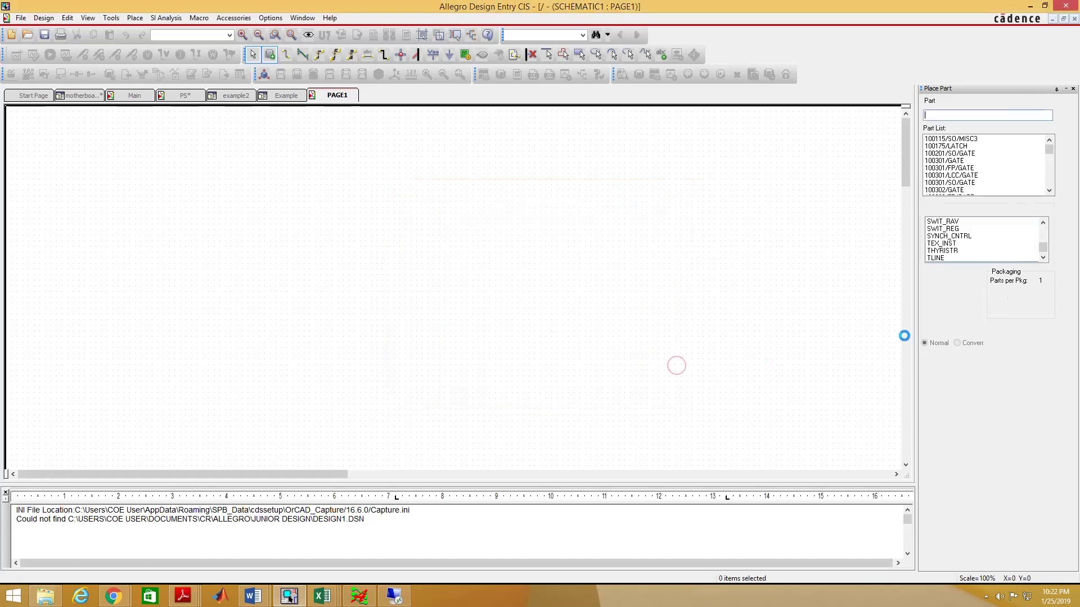
left_click(965, 236)
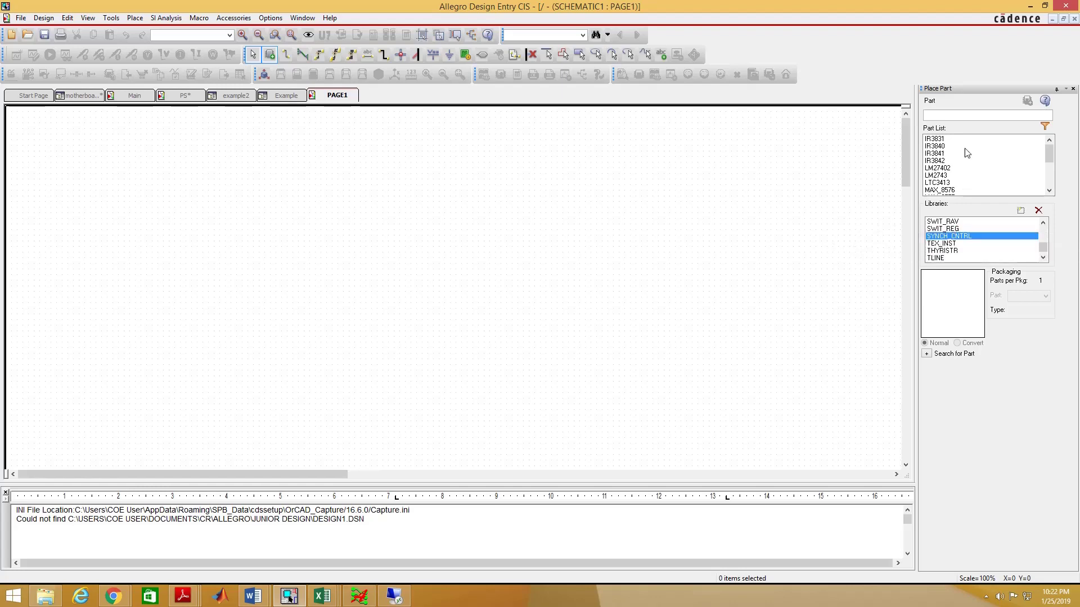
left_click(959, 222)
key("ctrl+a")
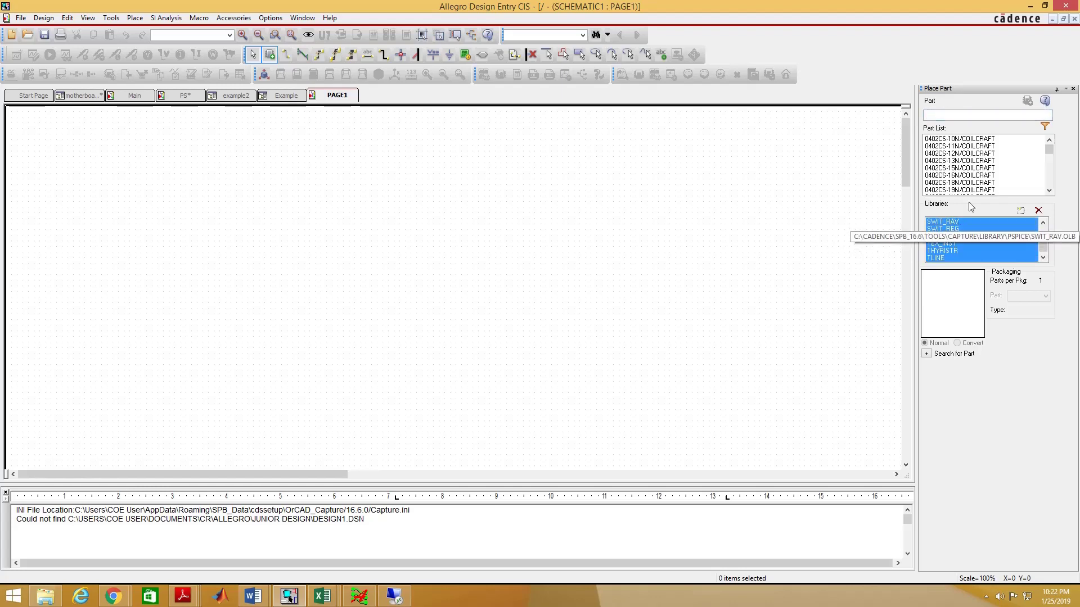
left_click(952, 116)
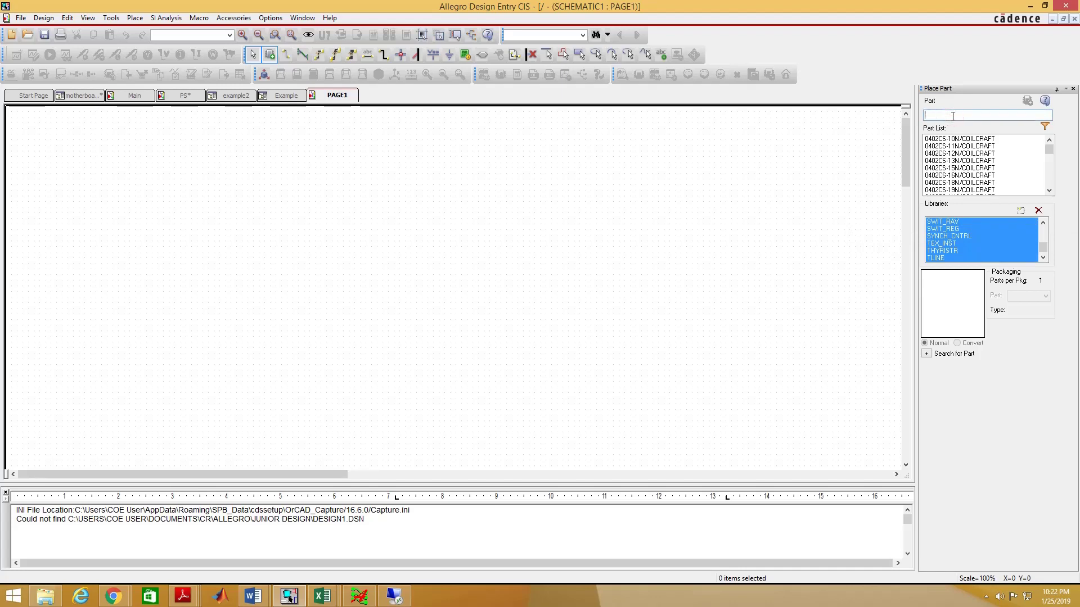
type("op-05/LT")
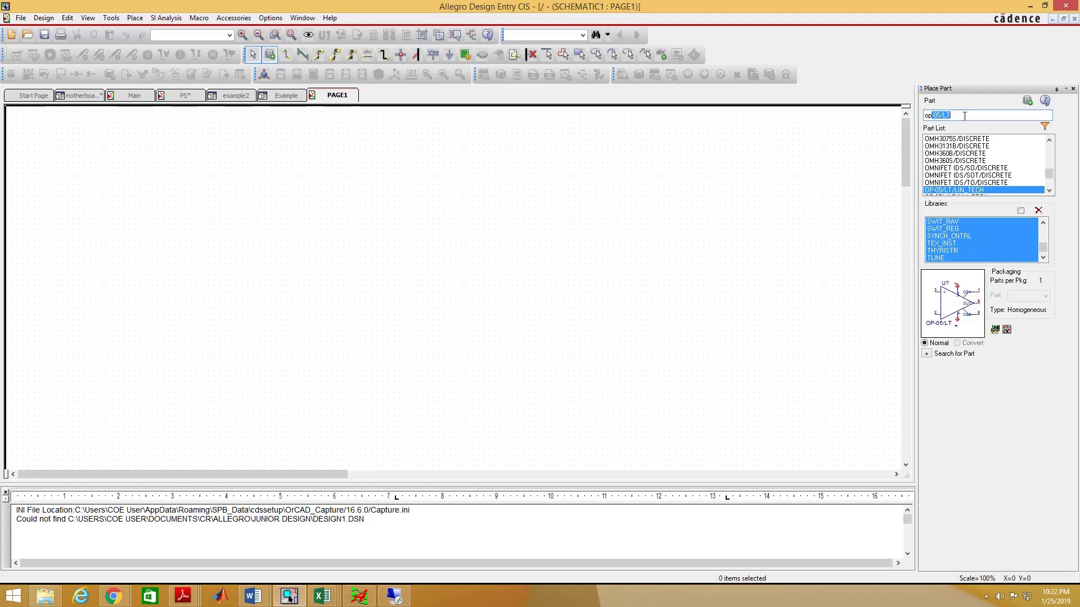
- Pick the OP-14 op-amp from the part list and attach it for placement
left_click(972, 191)
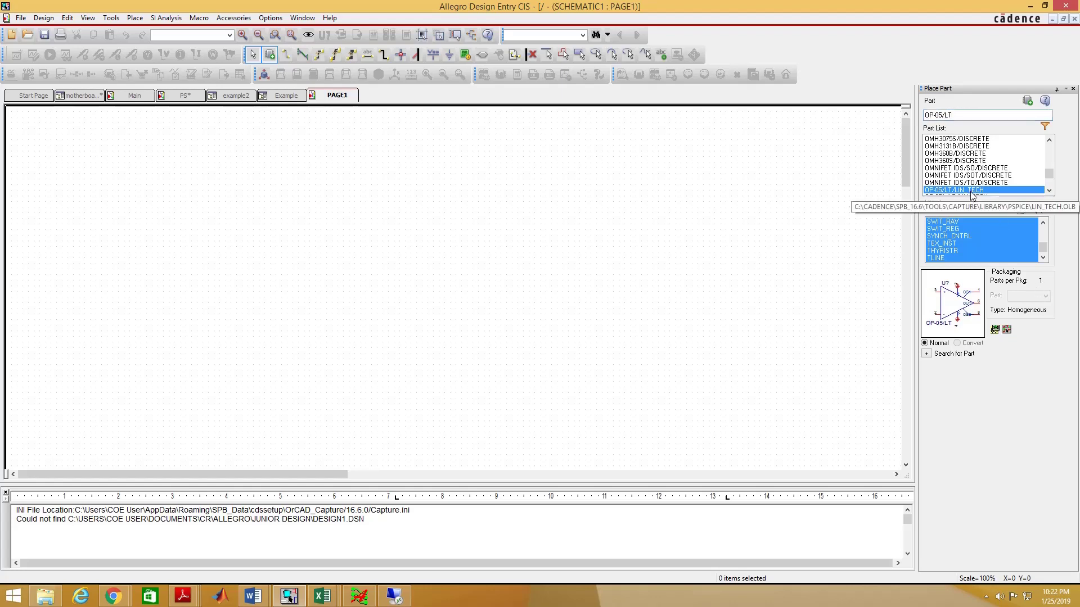
key("Down")
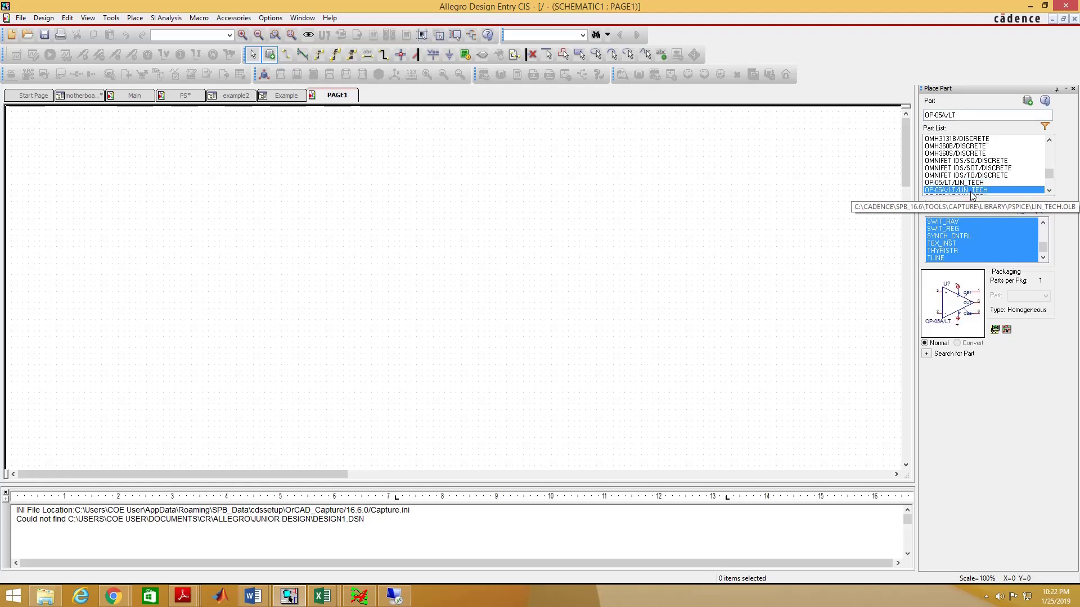
key("Down")
key("Down")
key("Down")
key("Down")
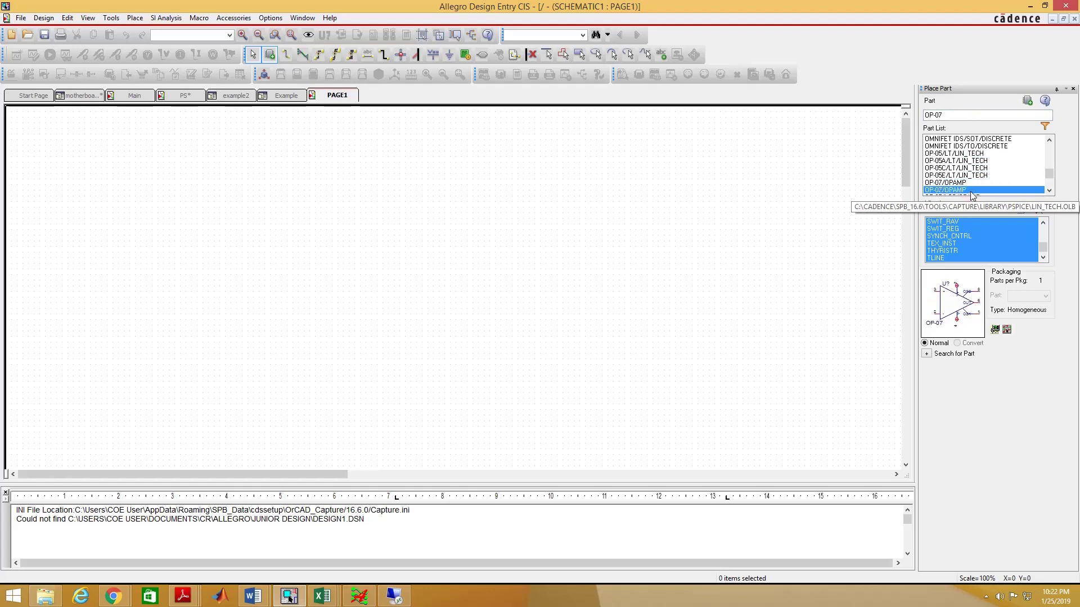
key("Down")
key("Down")
key("Down")
key("Down")
key("Down")
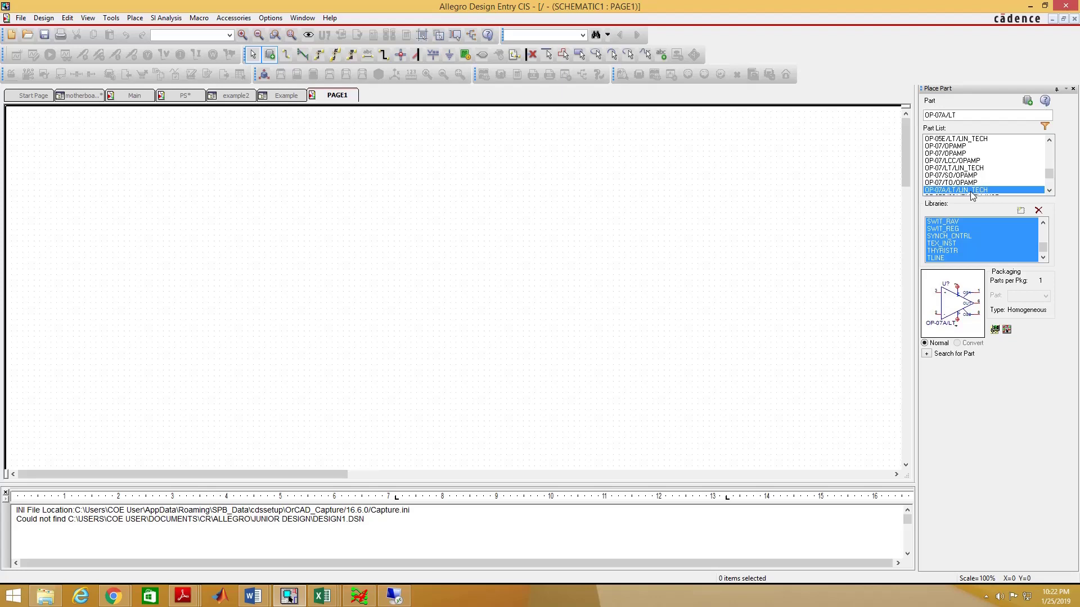
key("Down")
key("Down")
key("Down")
key("Down")
key("Down")
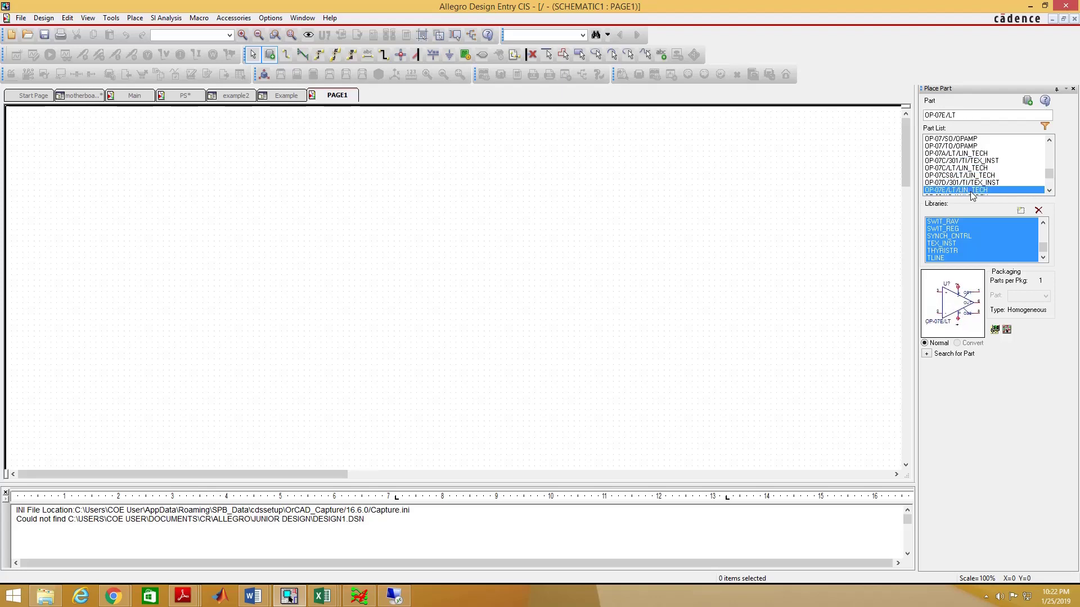
key("Down")
key("Down")
key("Down")
key("Down")
key("Down")
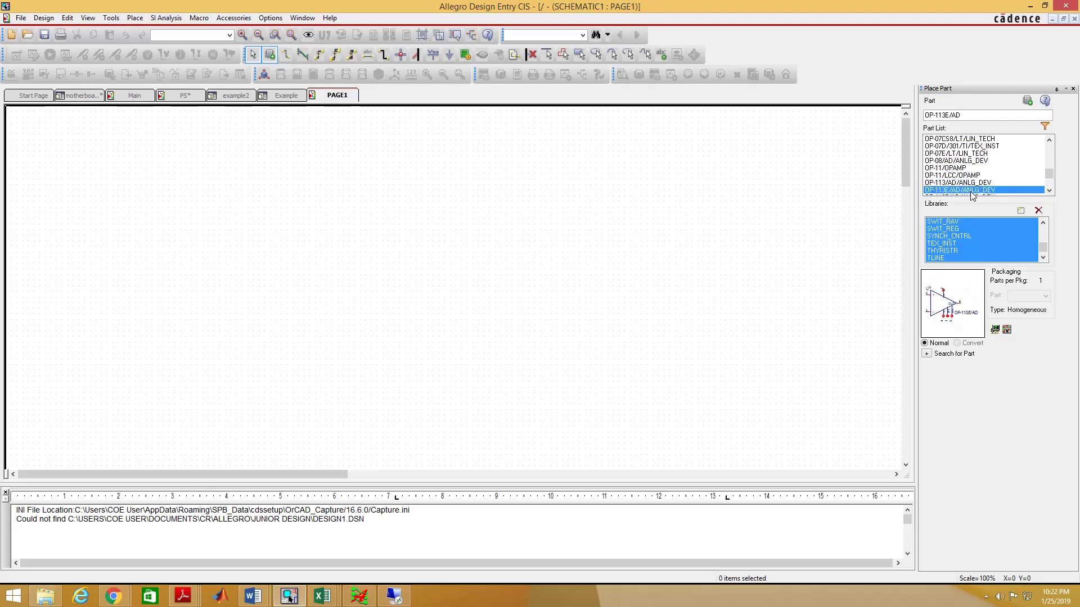
key("Down")
key("Down")
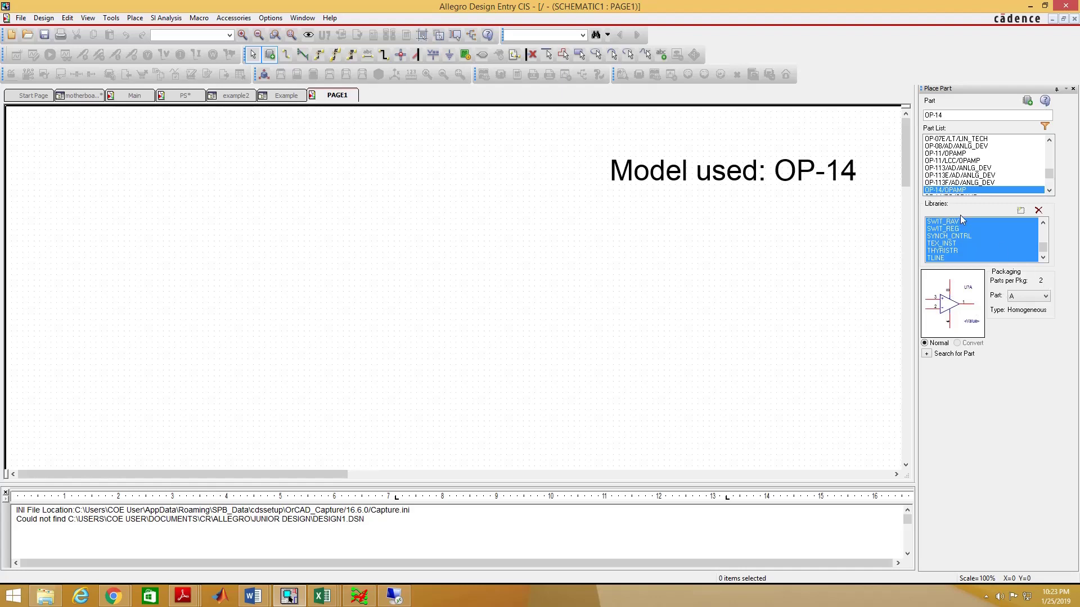
key("Return")
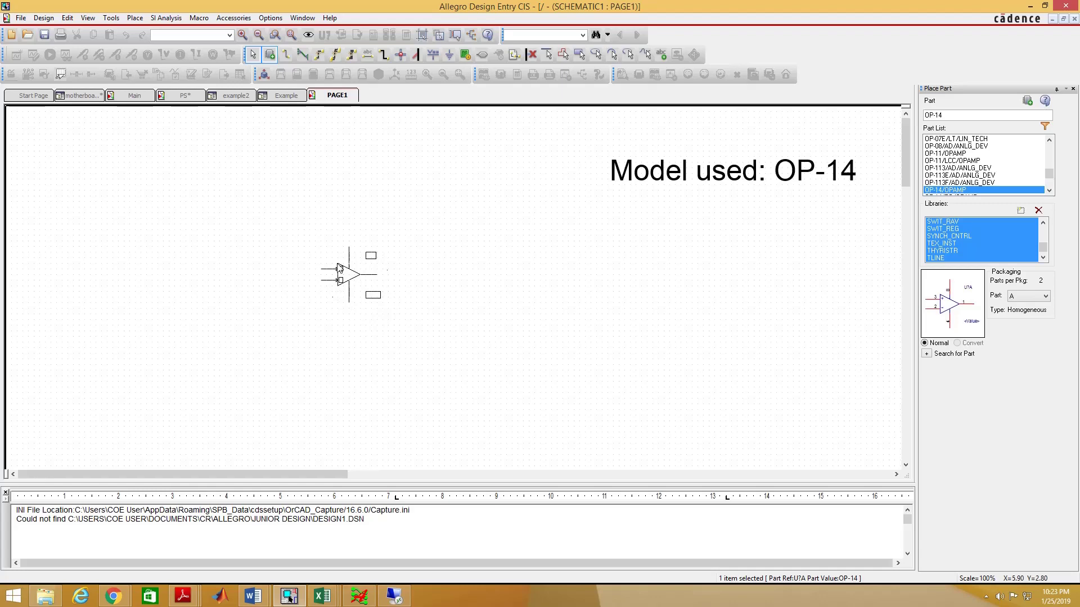
- Place the OP-14 as U1A and end the op-amp placement mode
left_click(340, 269)
right_click(435, 248)
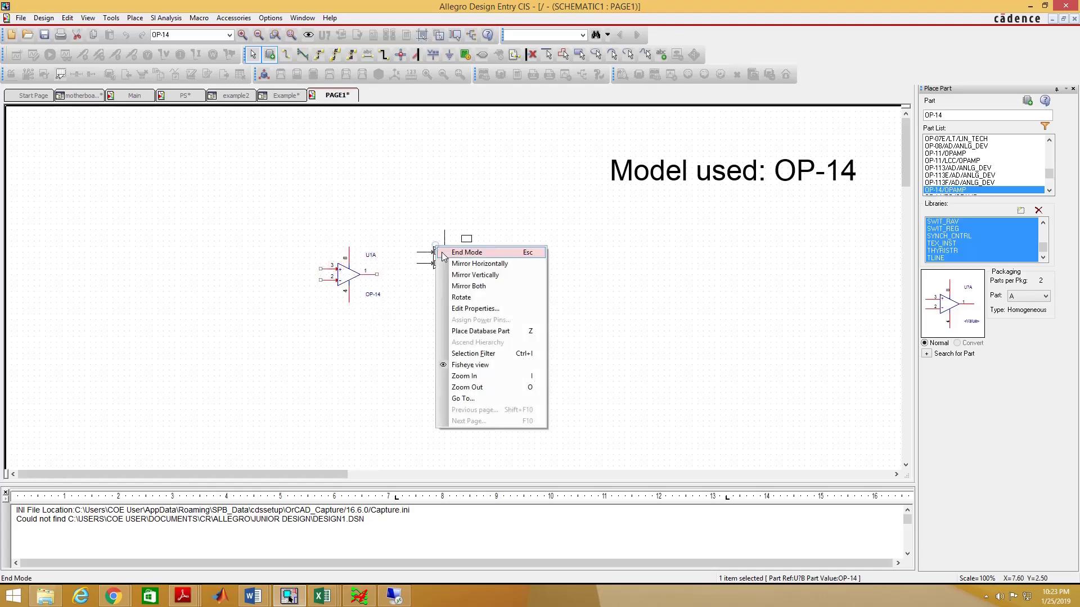
left_click(451, 255)
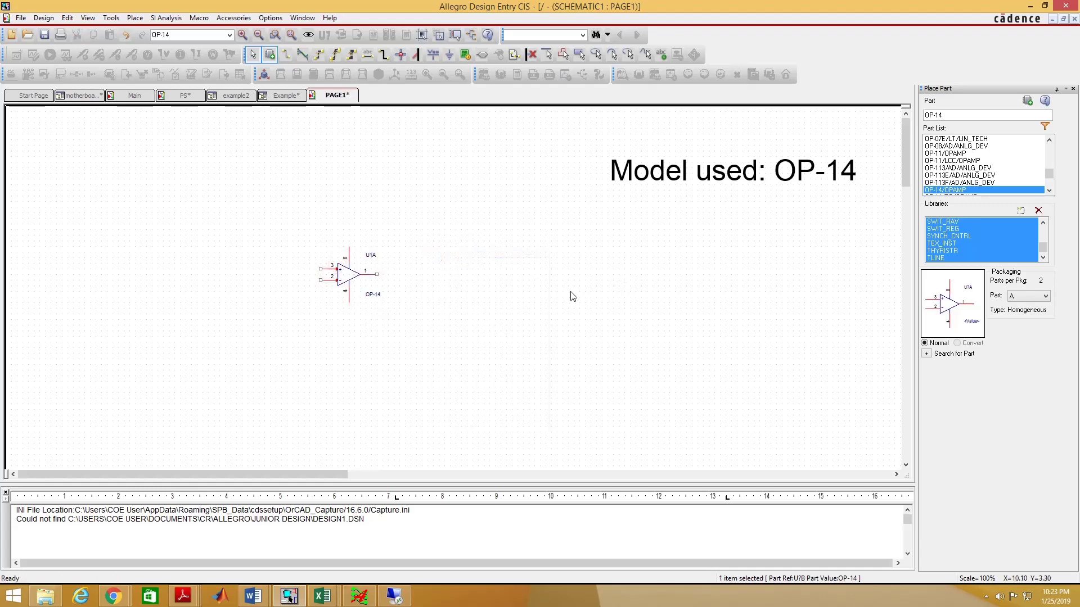
- Place resistors R1 below U1A, R2 upright below-left, and R3 left of U1A
left_click(971, 116)
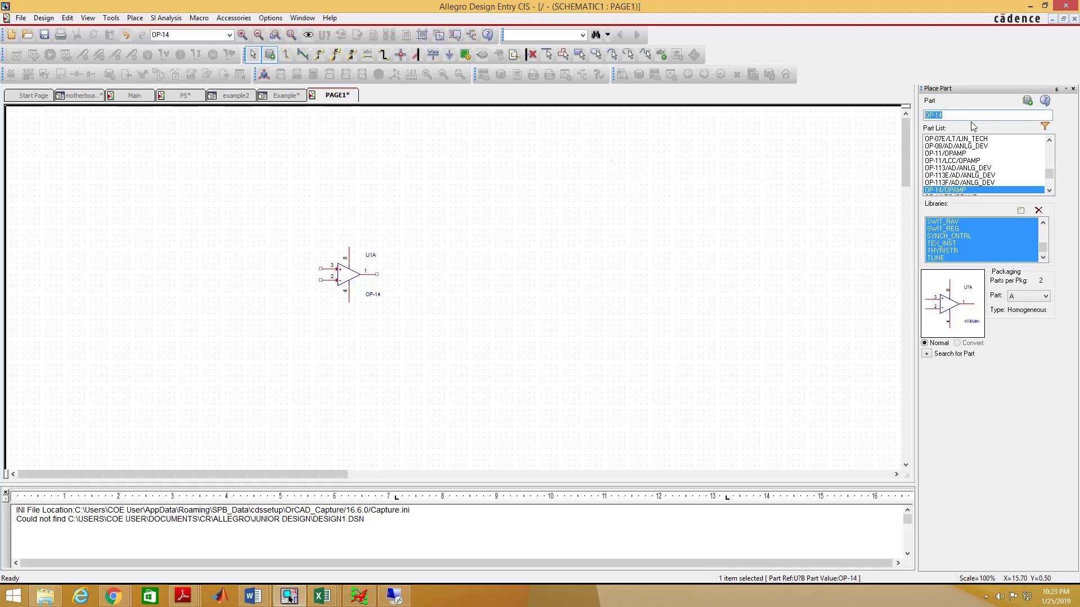
type("r")
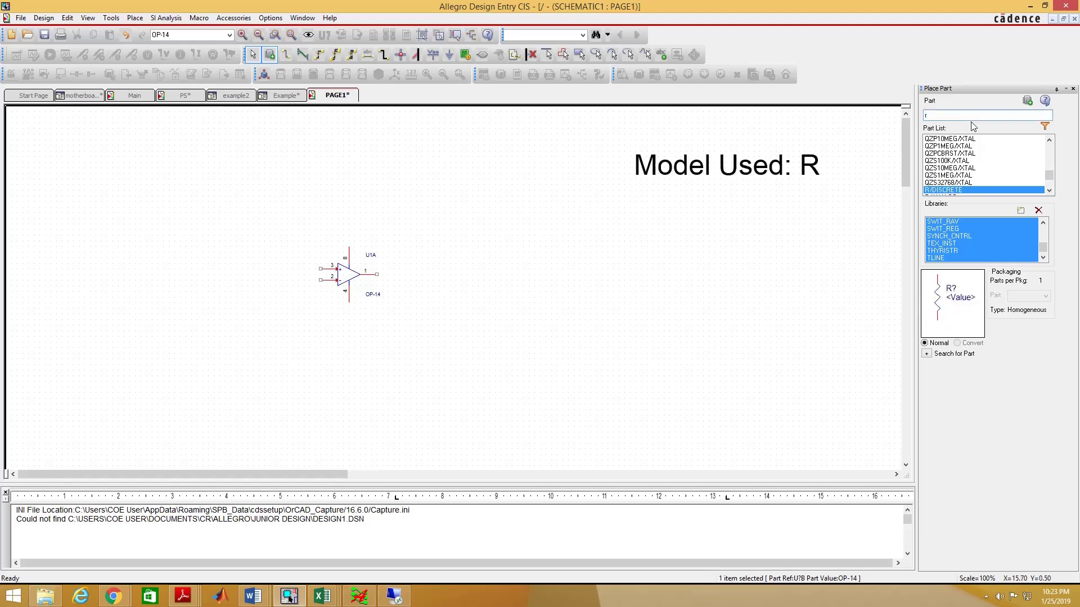
key("Return")
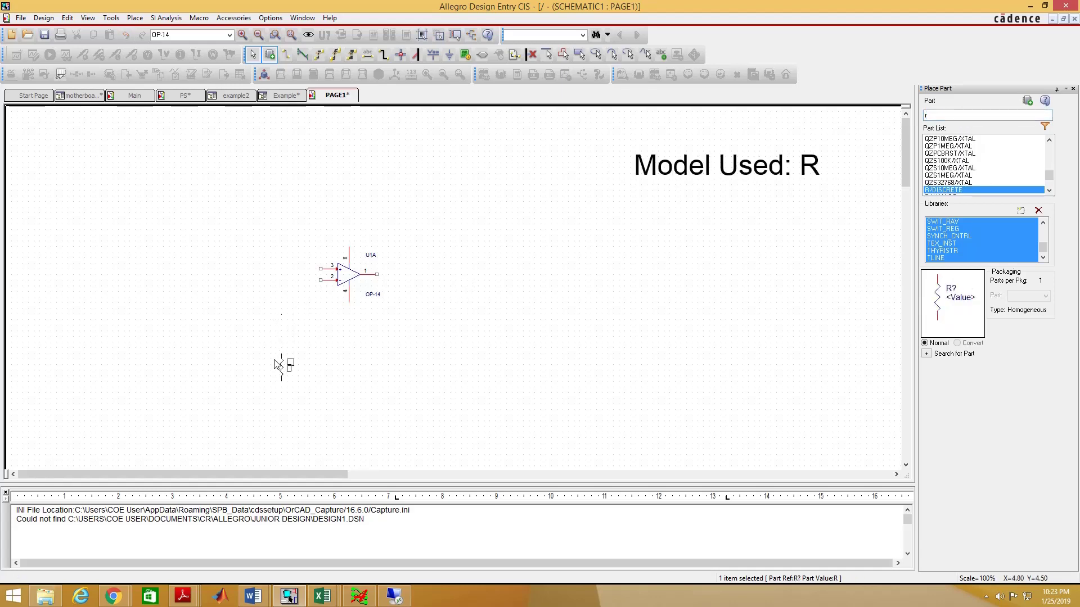
key("r")
left_click(335, 333)
key("r")
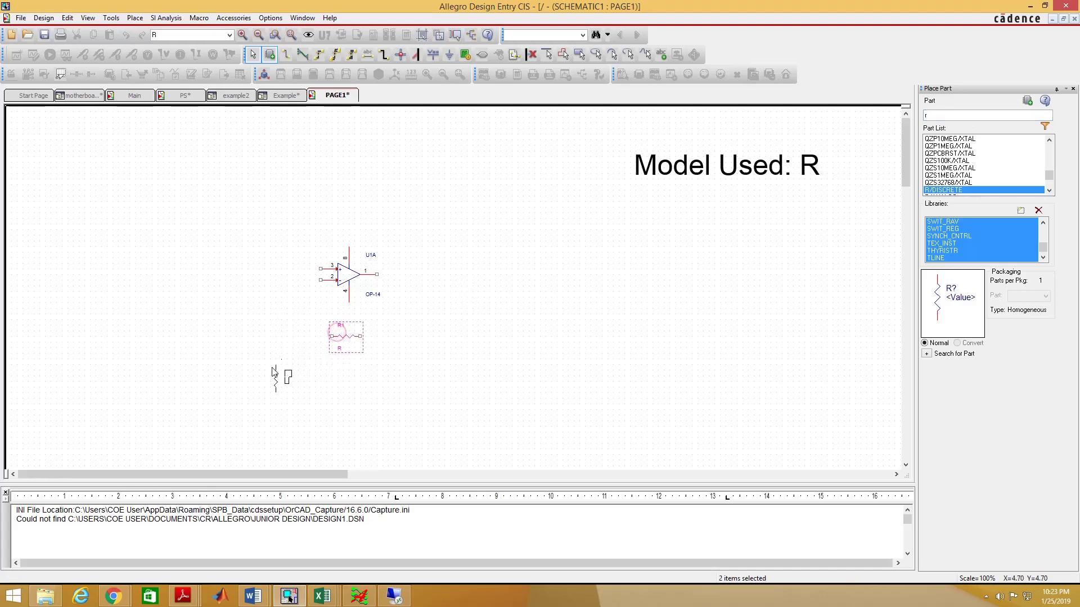
left_click(273, 372)
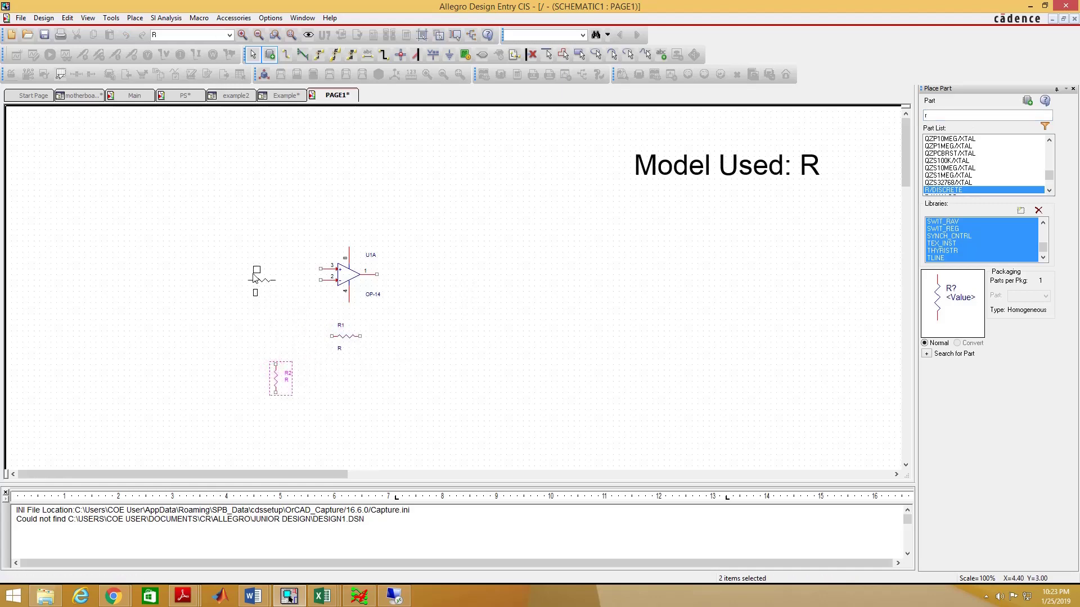
key("r")
left_click(257, 266)
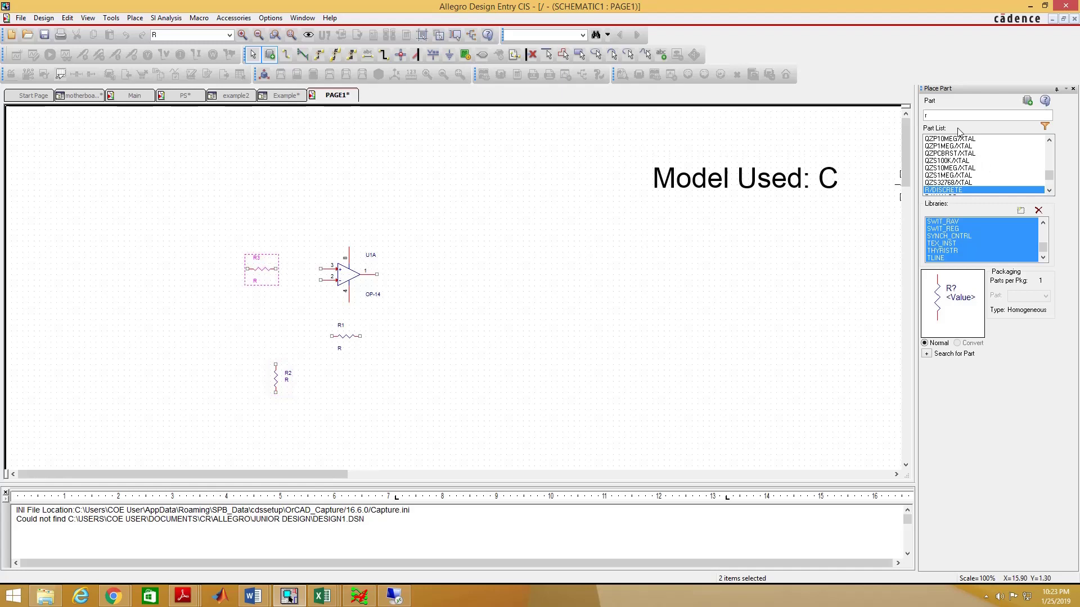
- Place capacitor C1 above the op-amp and C2 below its right side
key("BackSpace")
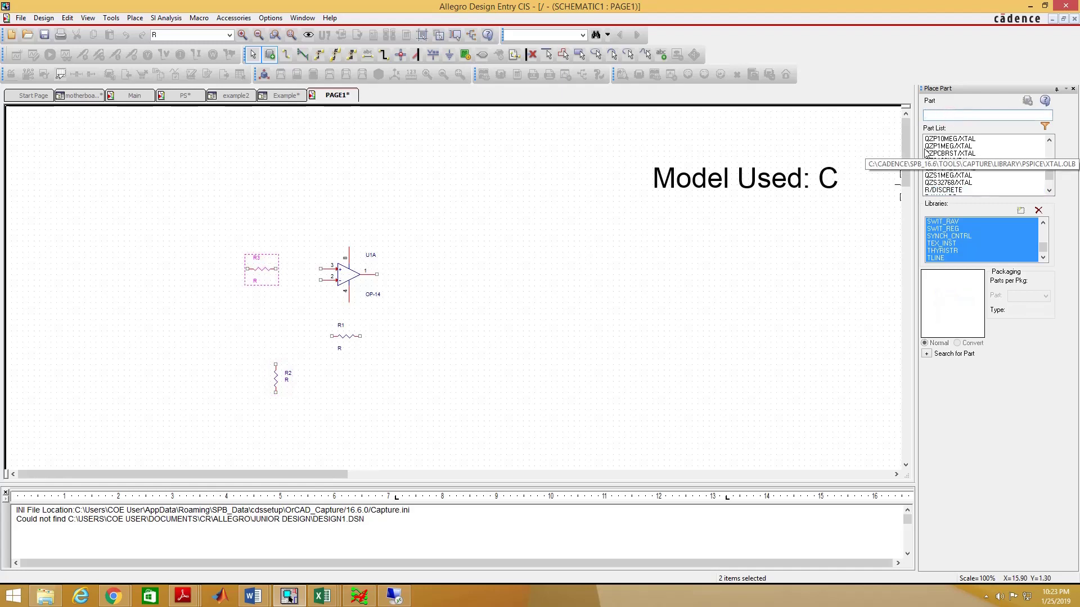
type("c")
key("Return")
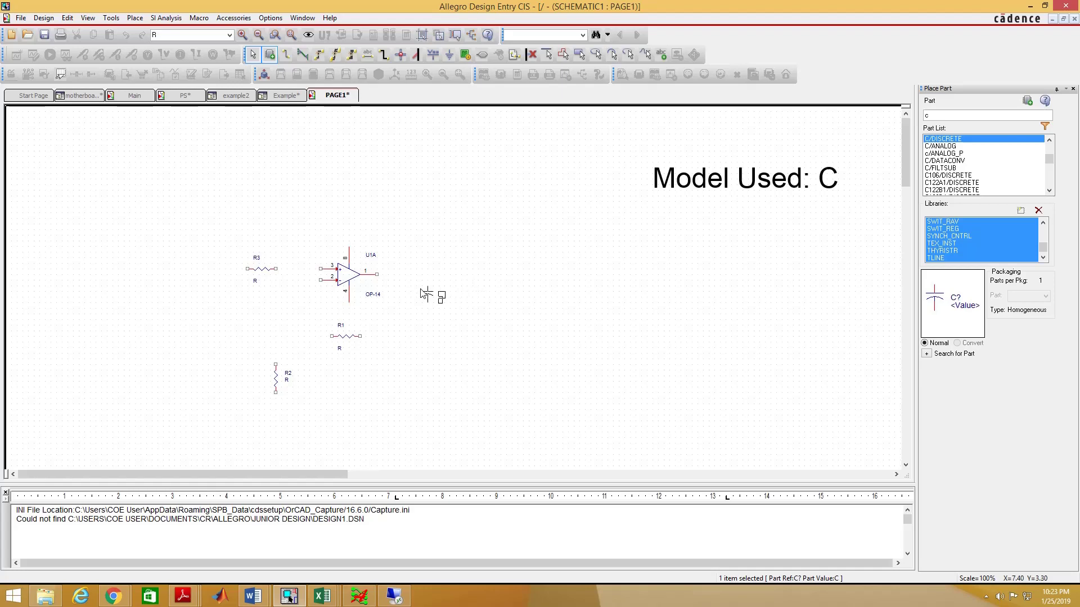
left_click(380, 226)
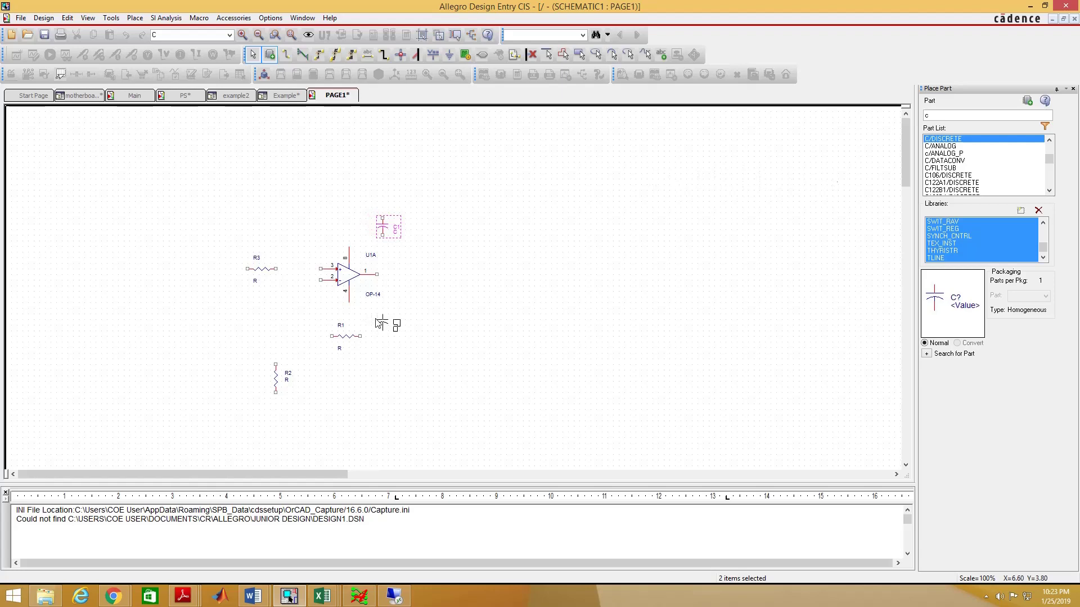
left_click(378, 319)
- Begin a connector part search by entering 'con' in the Part field
left_click(968, 114)
type("c")
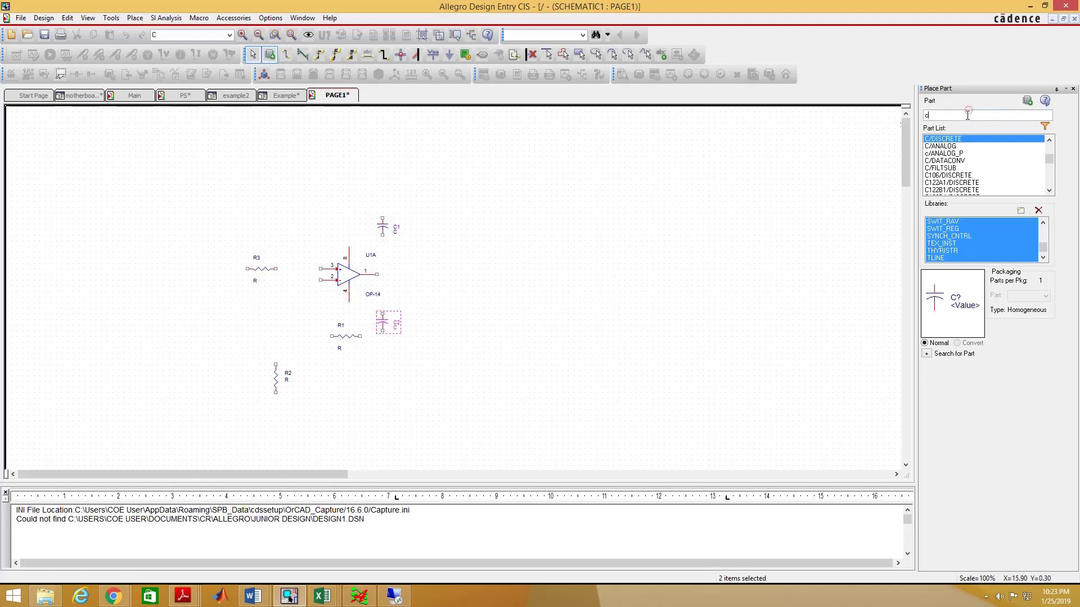
type("on")
key("BackSpace")
key("BackSpace")
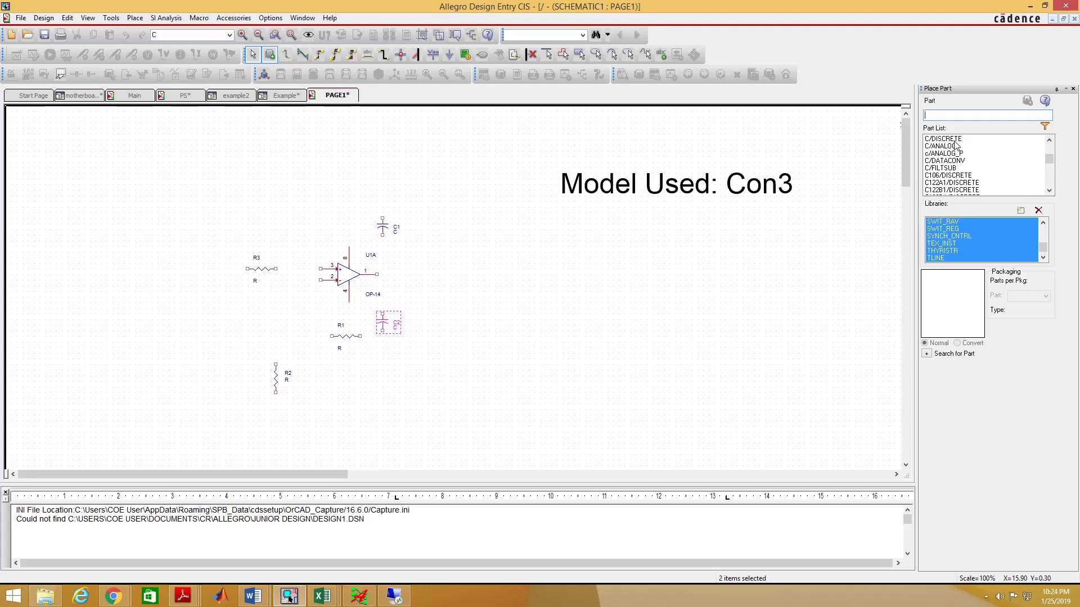
- Place a CON3 connector as J1 at the upper left
type("con3")
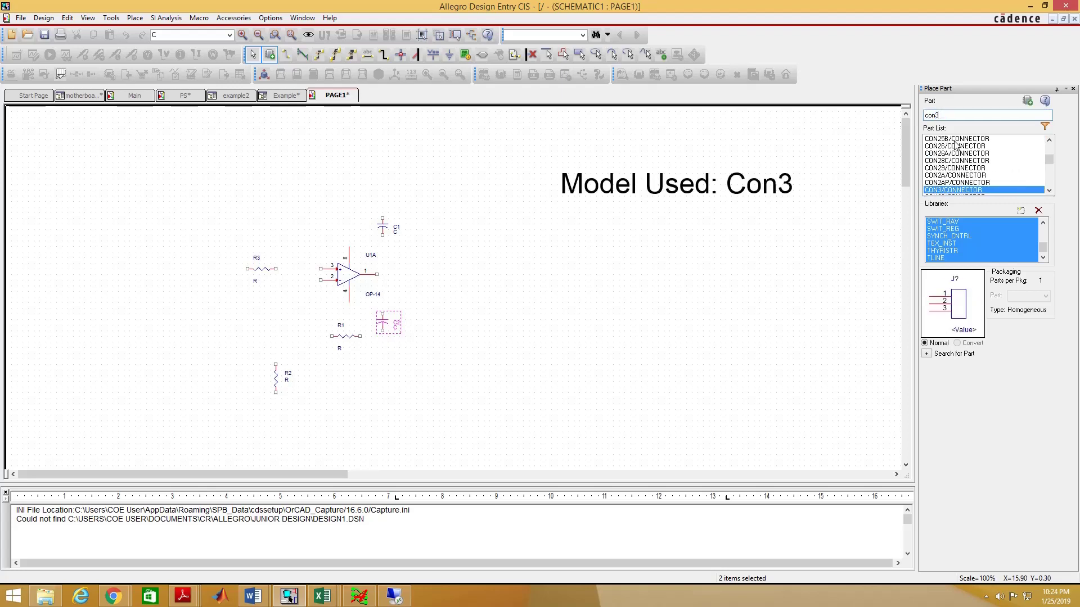
key("Return")
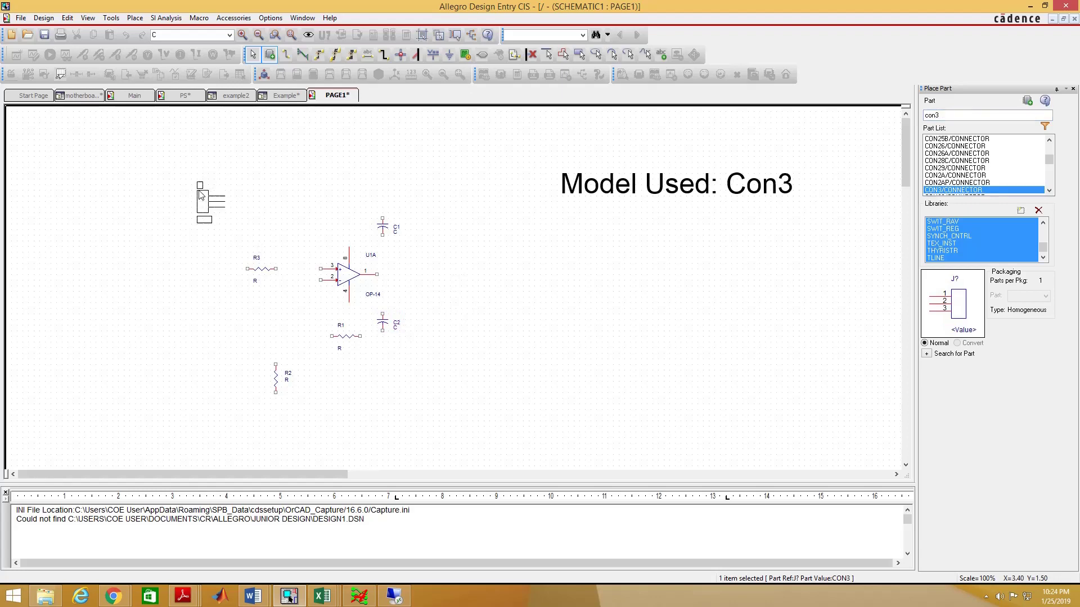
left_click(172, 194)
key("Escape")
- Place rotated CON2 connectors J2 left of R3 and J3 right of the op-amp
left_click(970, 115)
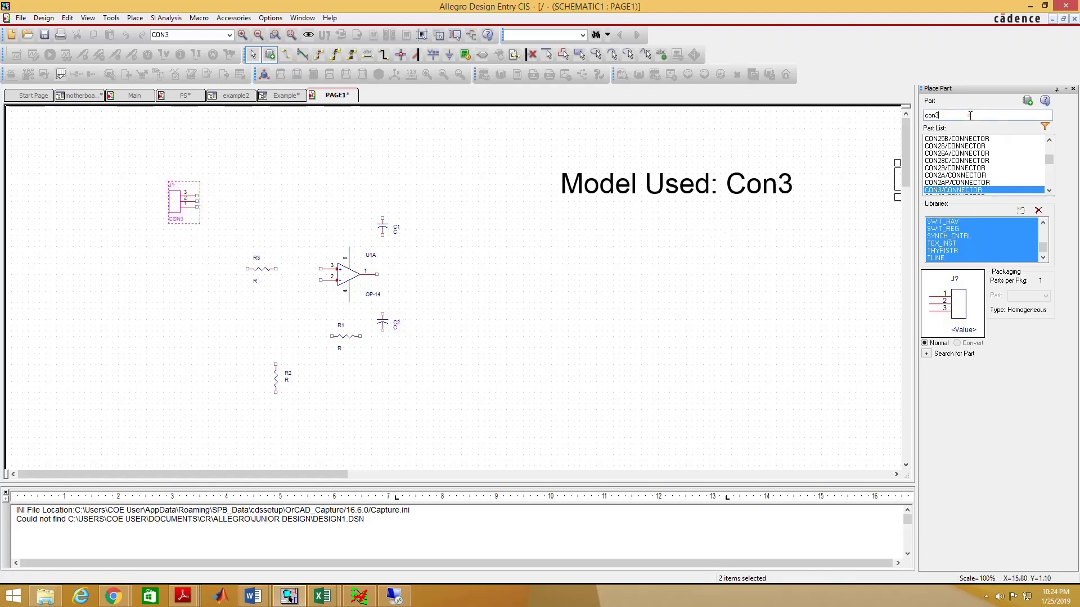
key("BackSpace")
type("2")
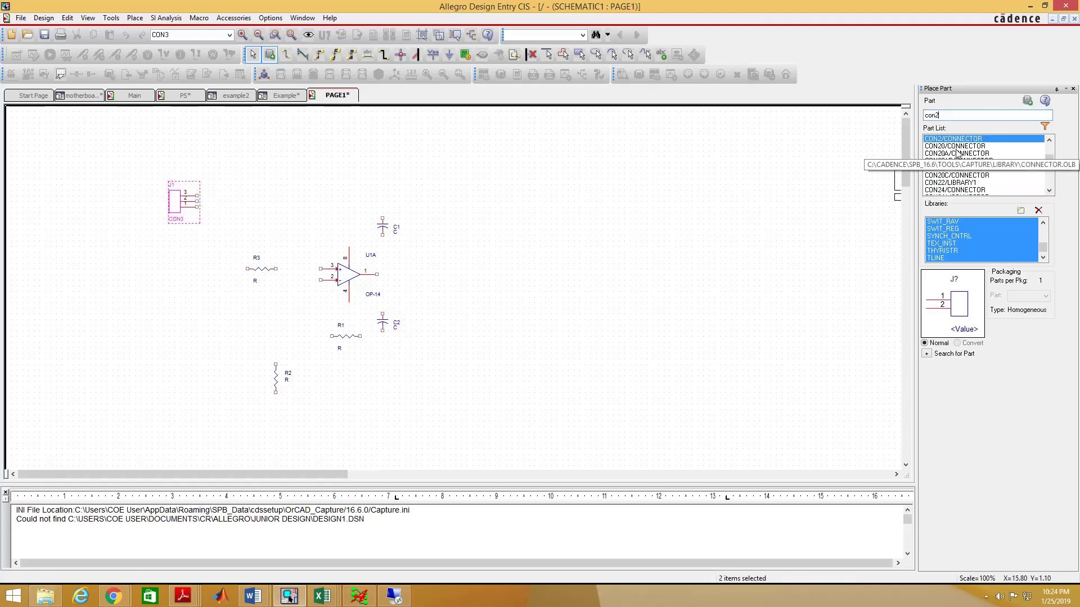
key("Return")
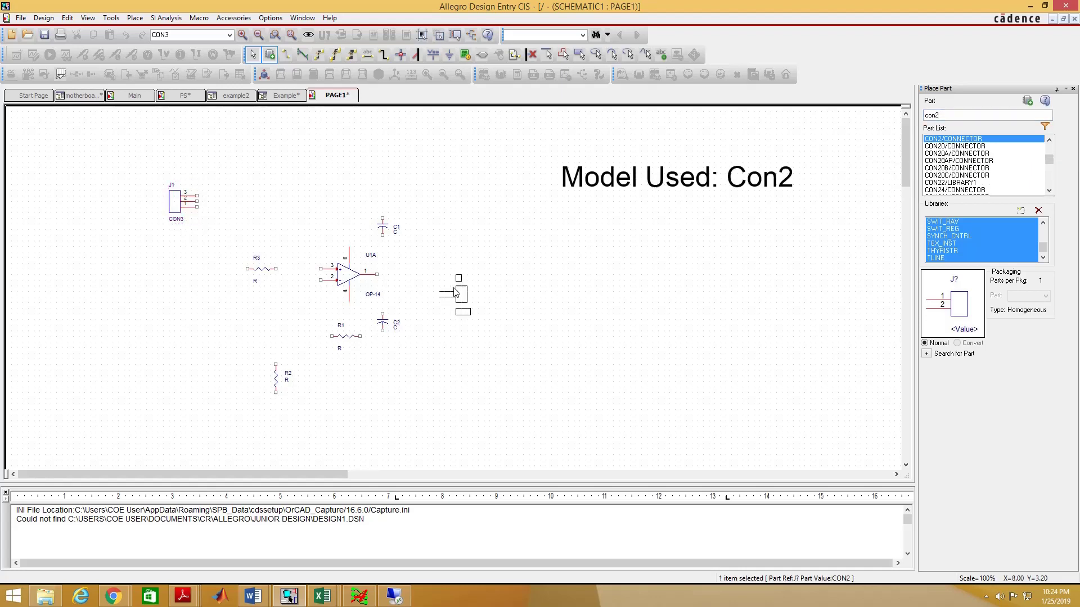
key("r")
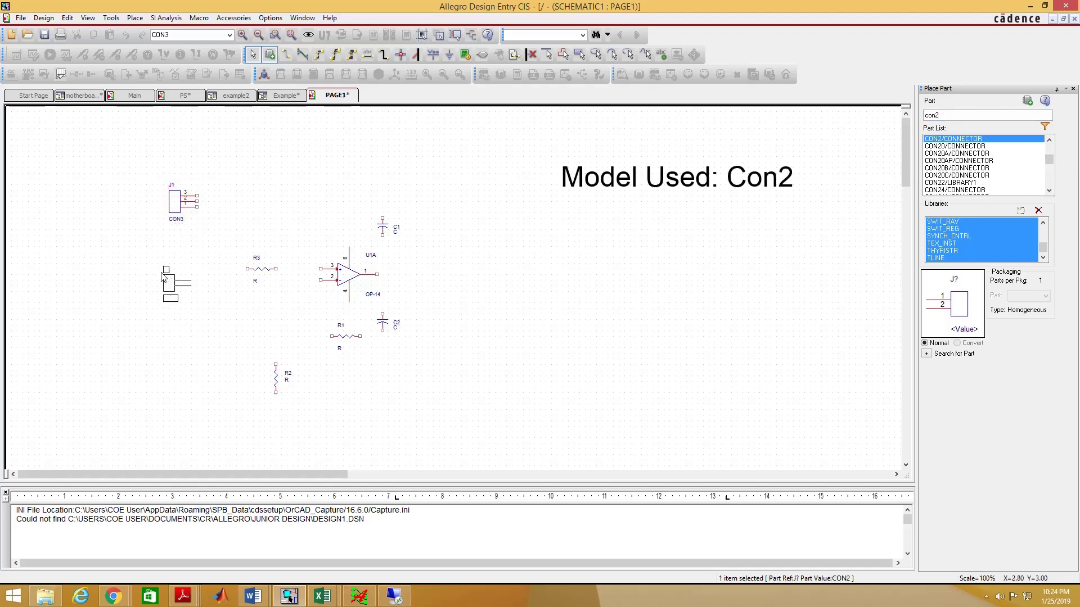
left_click(165, 273)
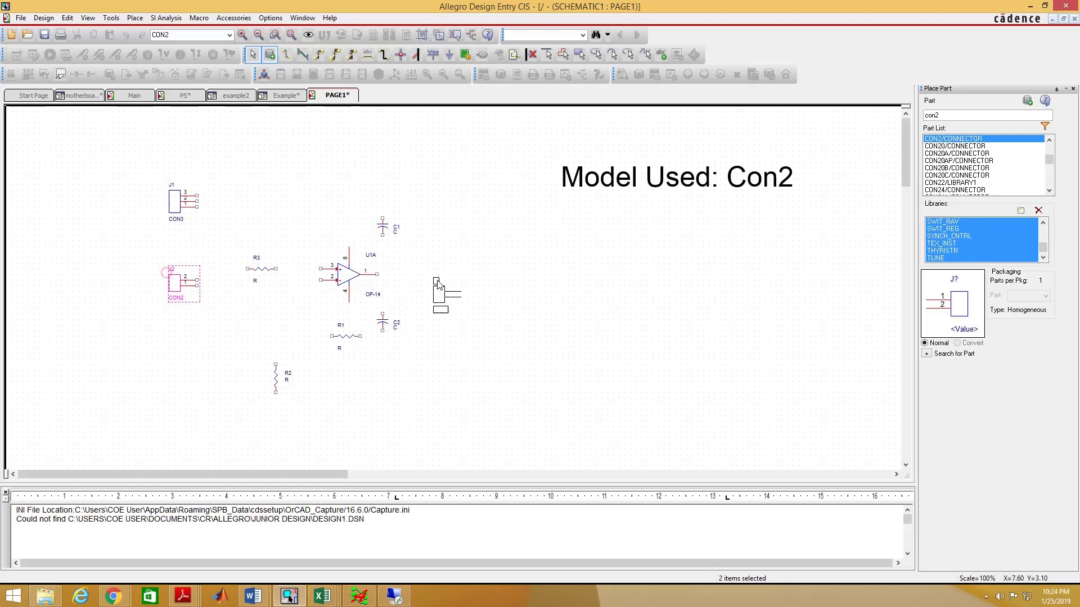
left_click(516, 271)
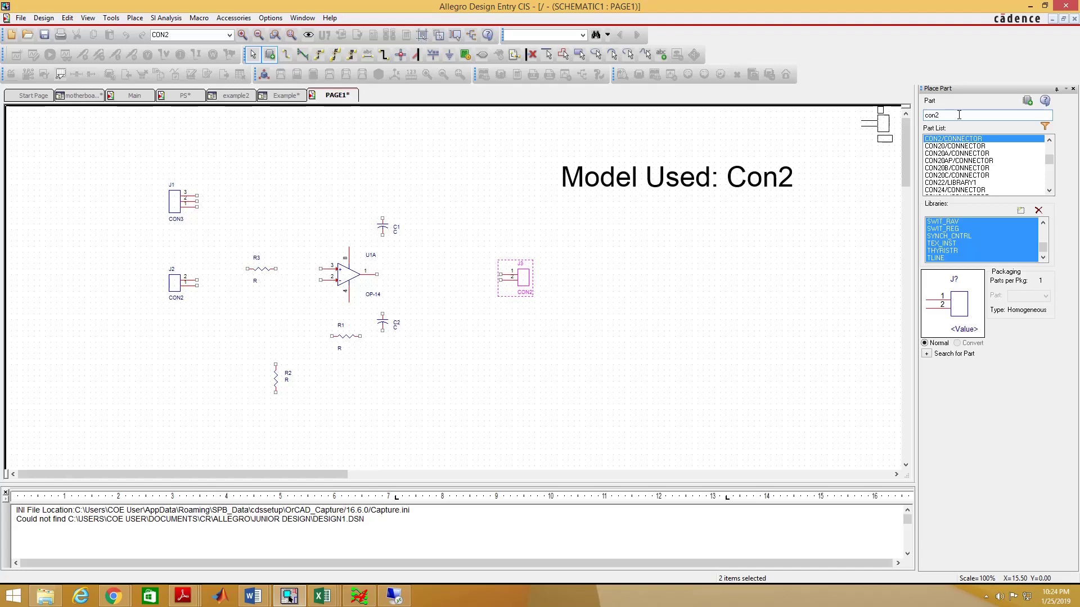
right_click(635, 175)
left_click(655, 183)
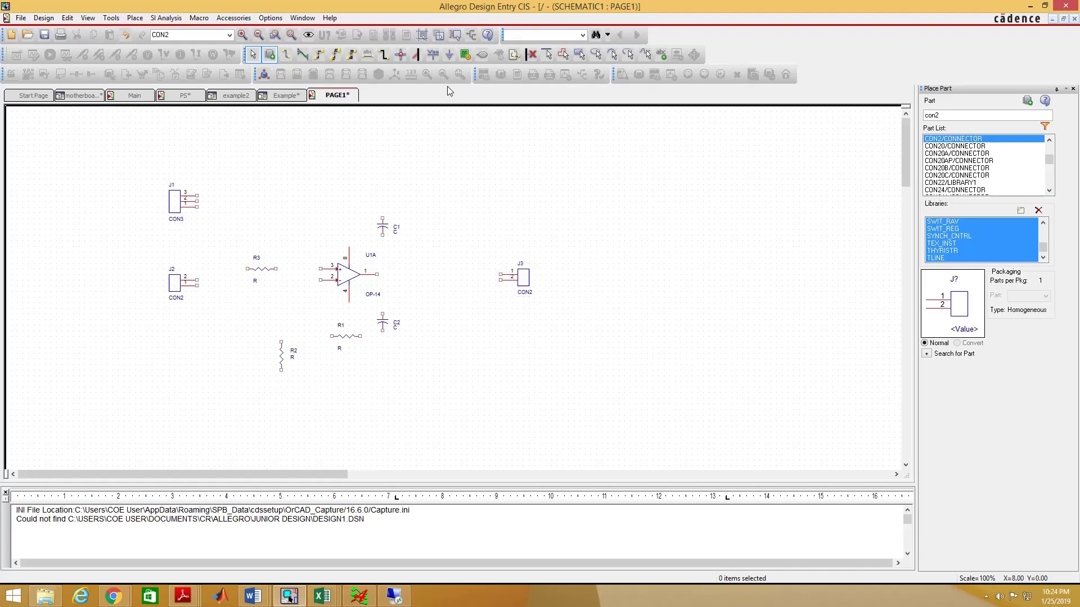
- Place 0 ground symbols near R2, J3, J2, J1, C1 and C2, then move R1 lower
left_click(450, 55)
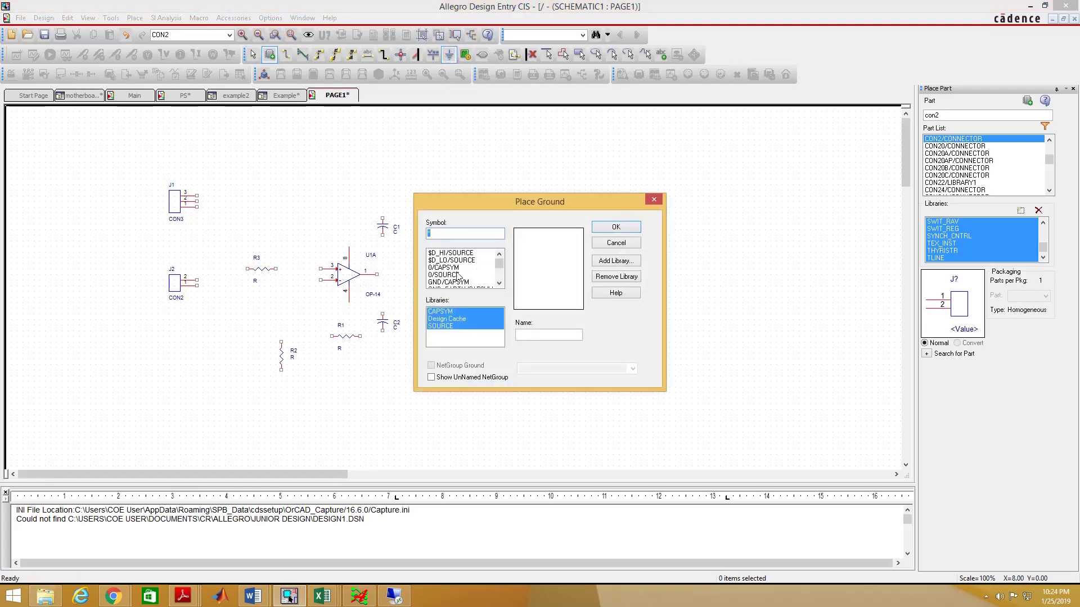
left_click(450, 268)
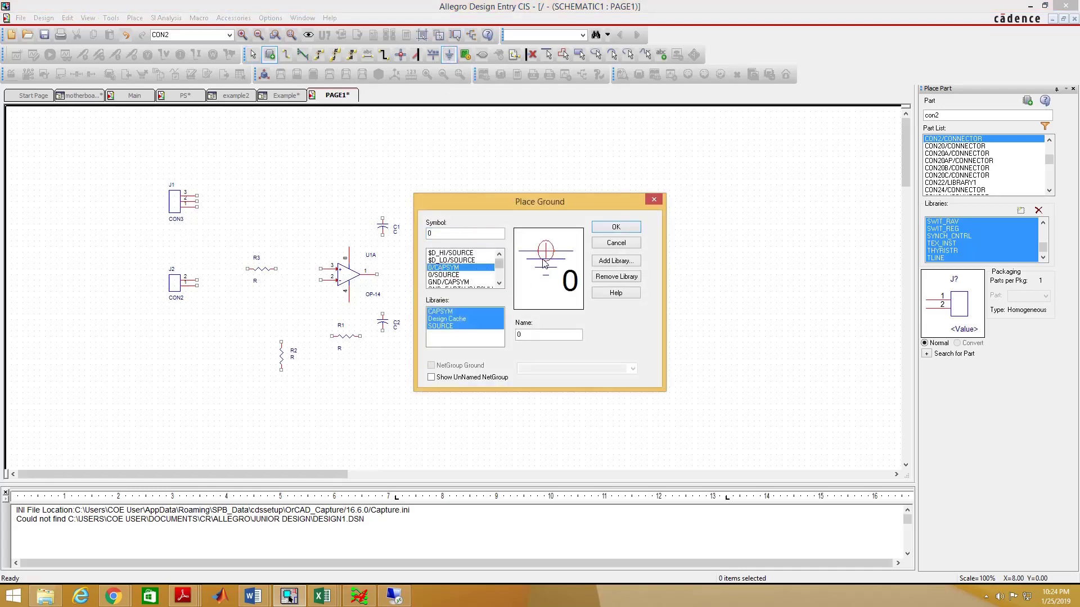
left_click(616, 226)
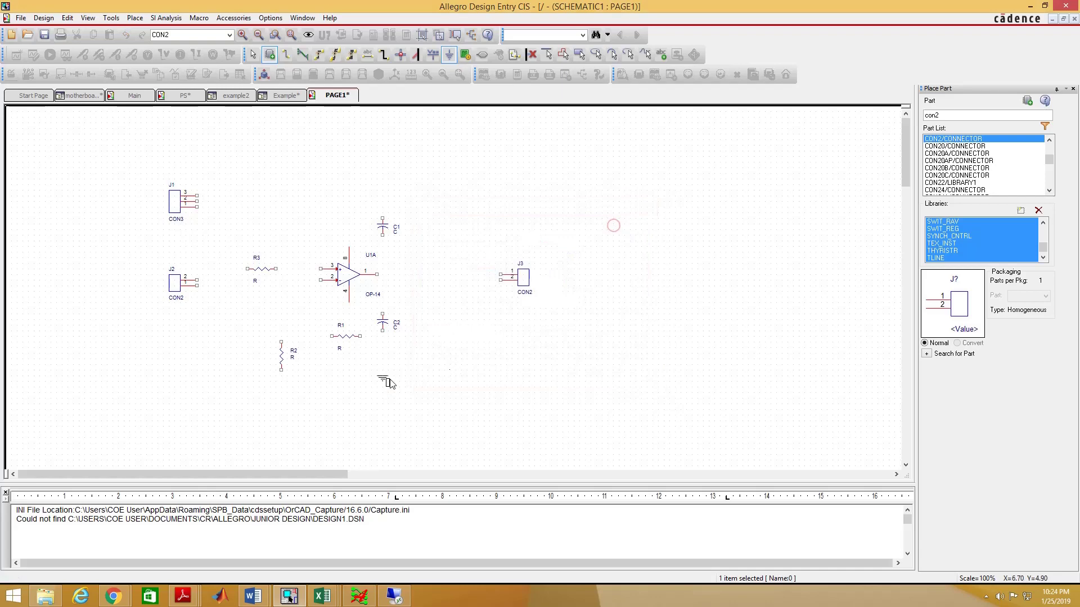
left_click(283, 394)
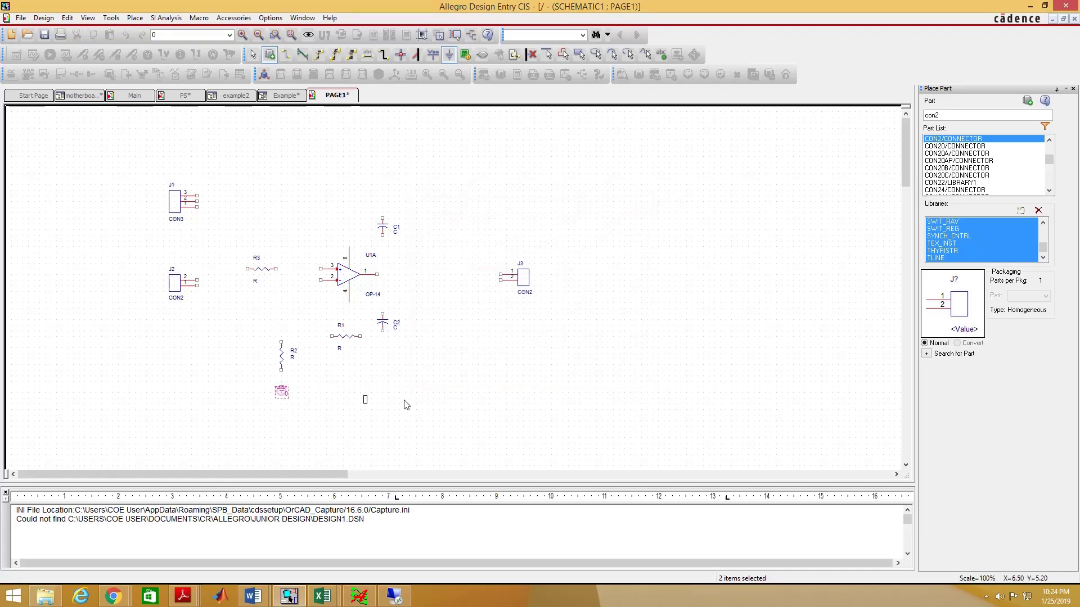
left_click(483, 311)
left_click(214, 312)
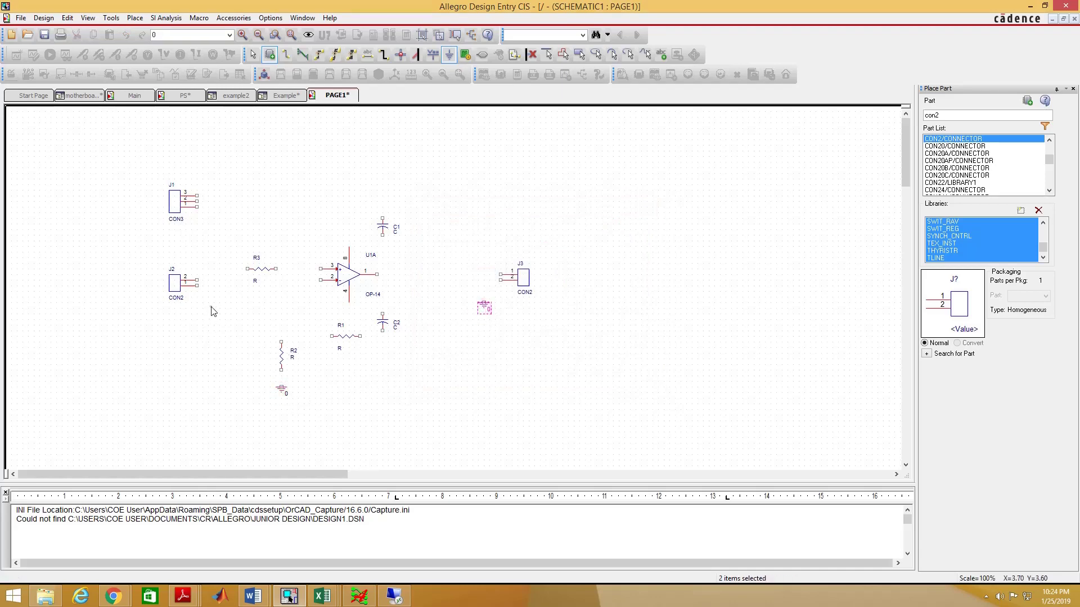
left_click(259, 216)
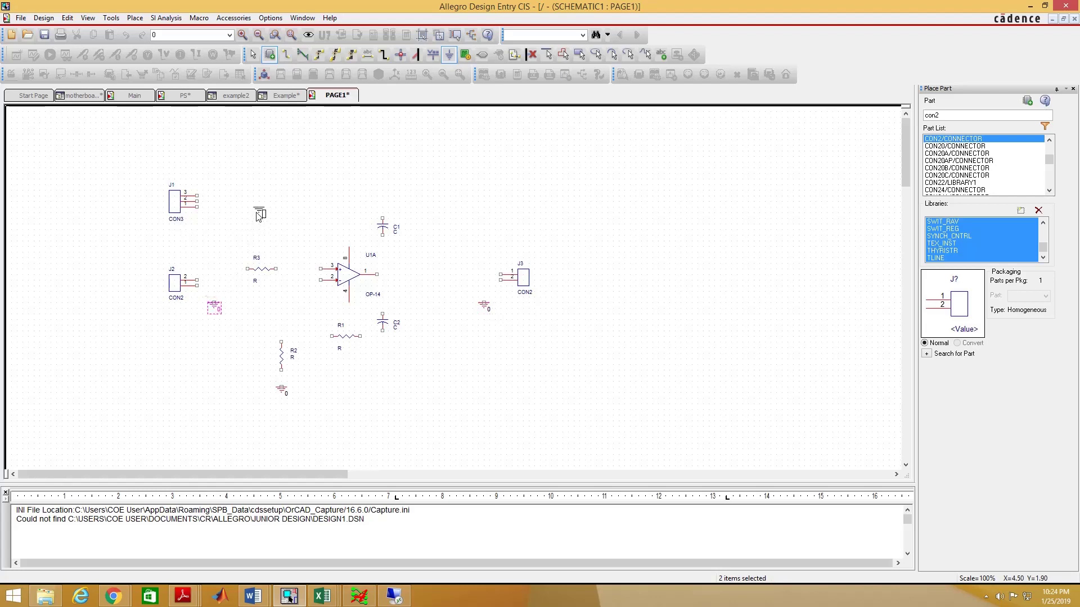
left_click(383, 261)
left_click(383, 349)
key("Escape")
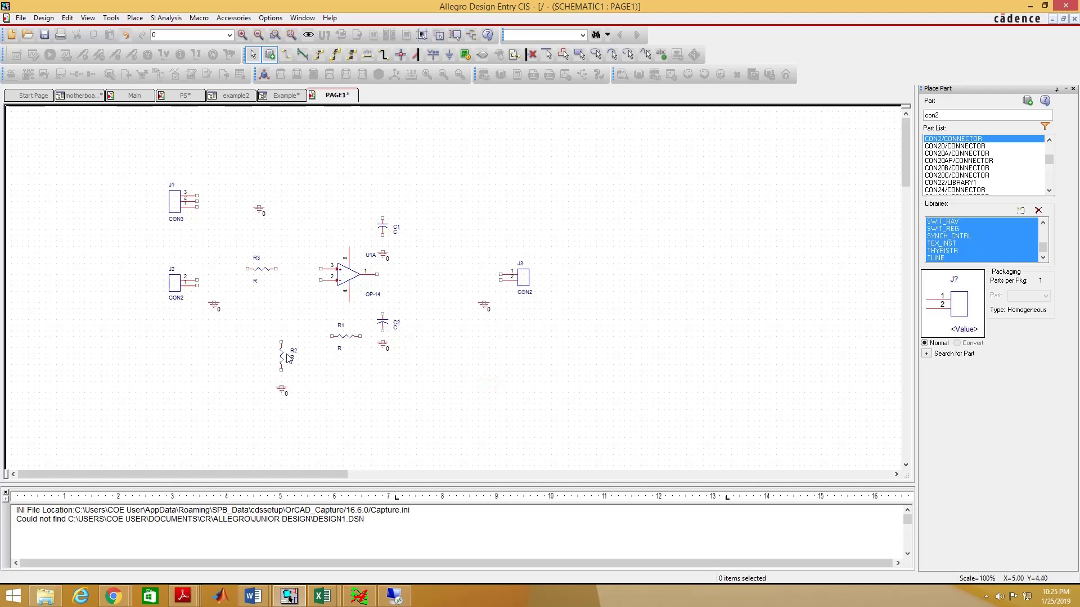
left_click_drag(347, 338, 347, 366)
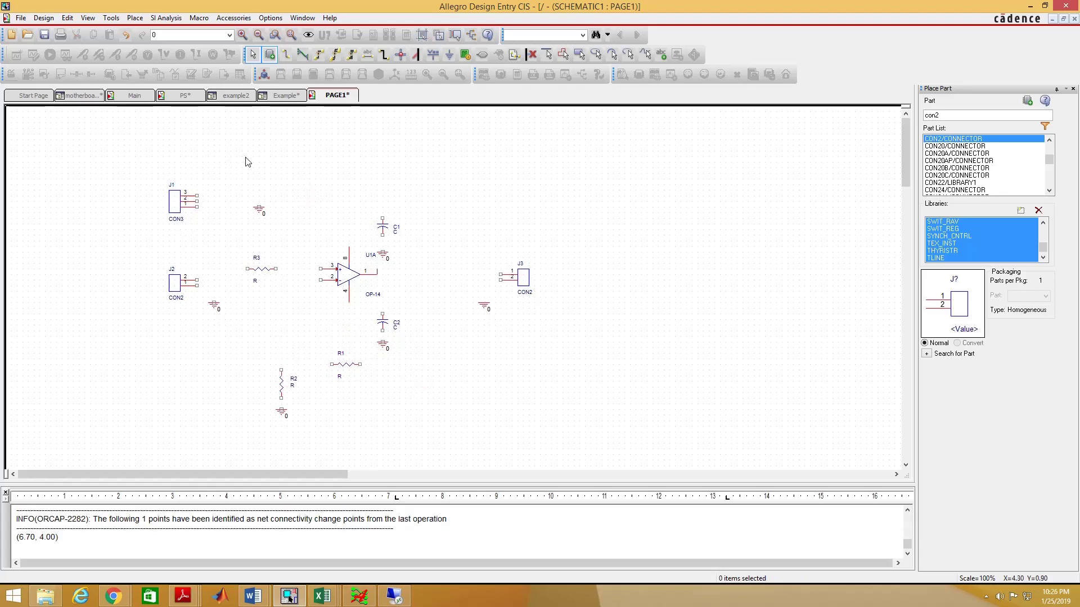
- Wire the input network: J2 through R3 to pin 3, R2/R1 junction to pin 2, grounds
key("w")
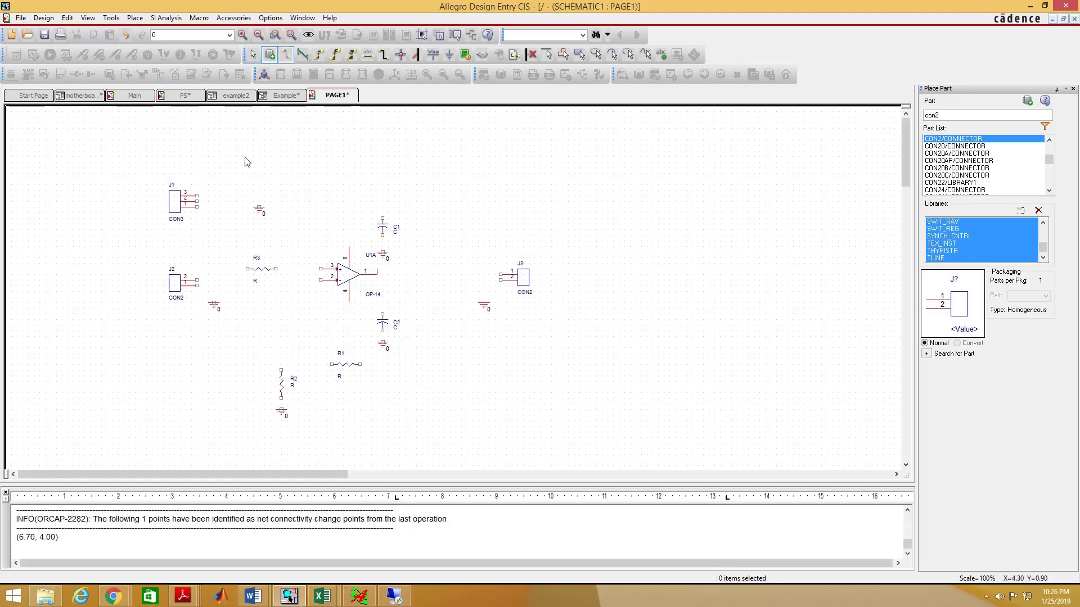
left_click(276, 269)
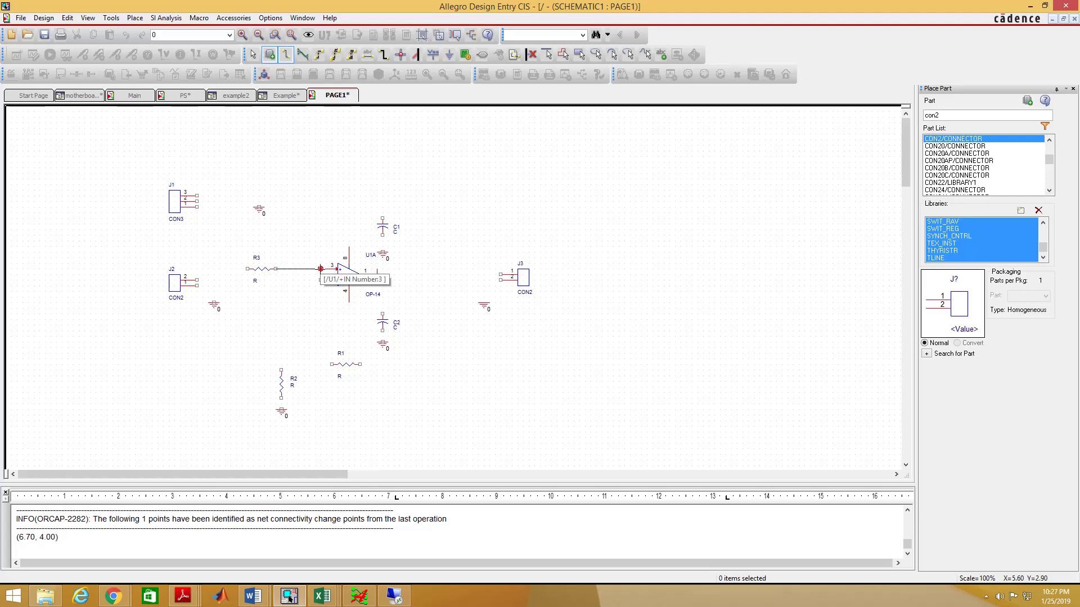
left_click(321, 269)
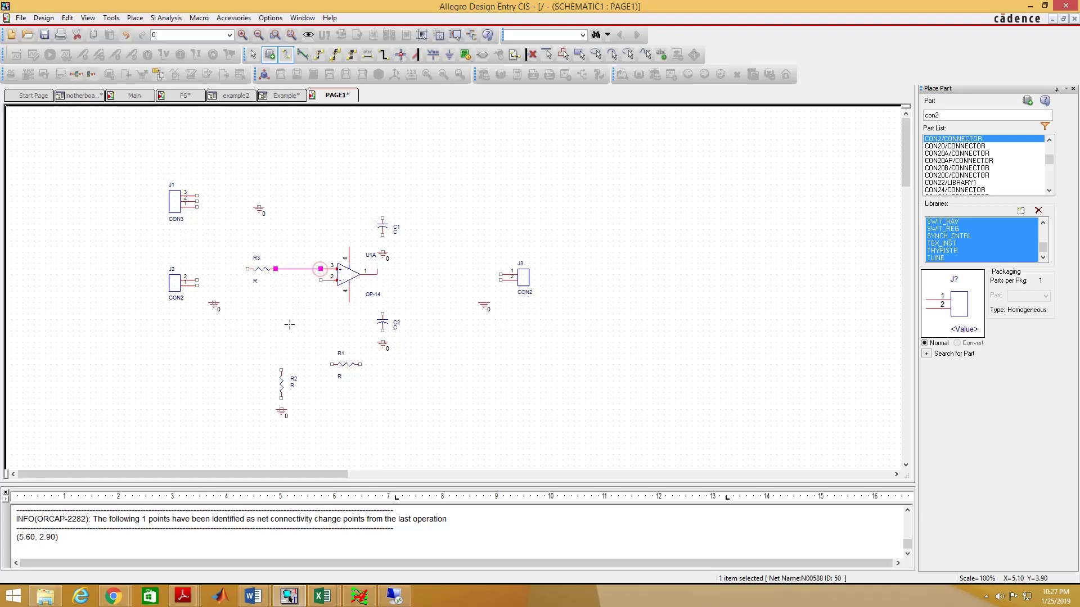
left_click(281, 410)
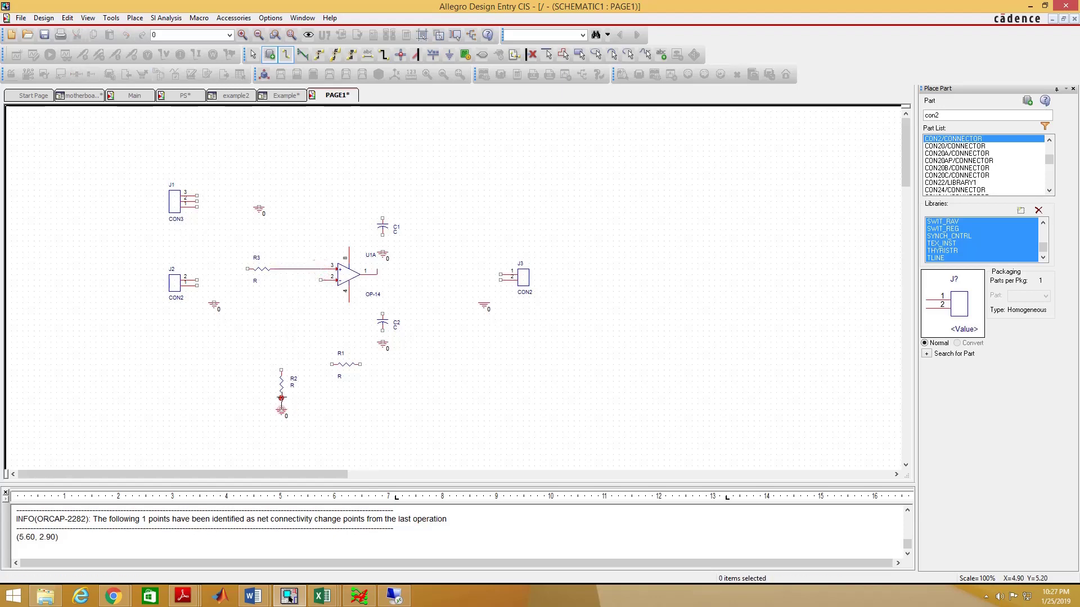
left_click(281, 398)
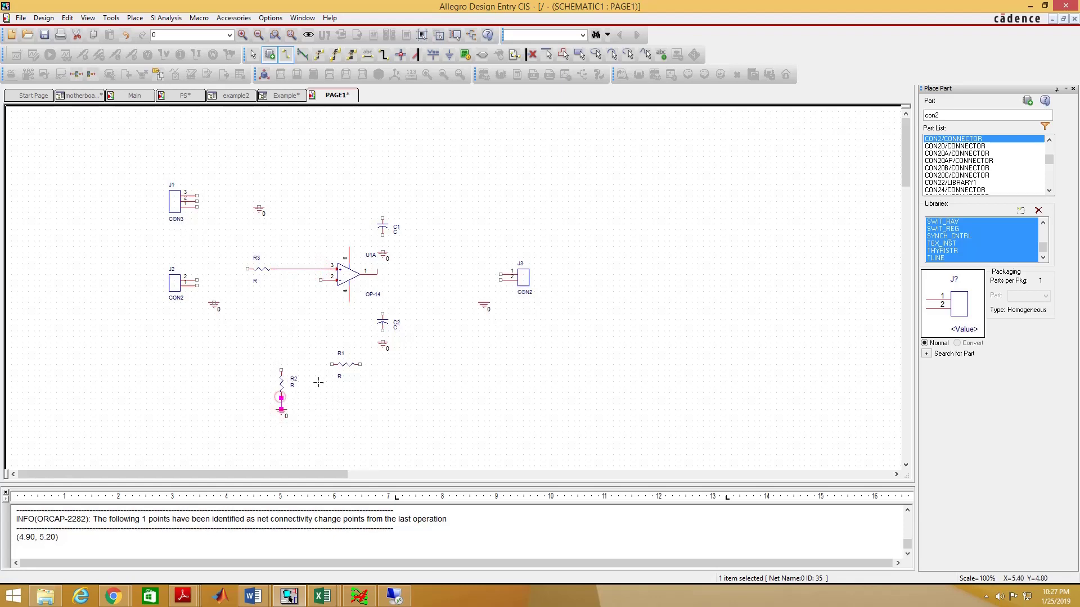
left_click(281, 369)
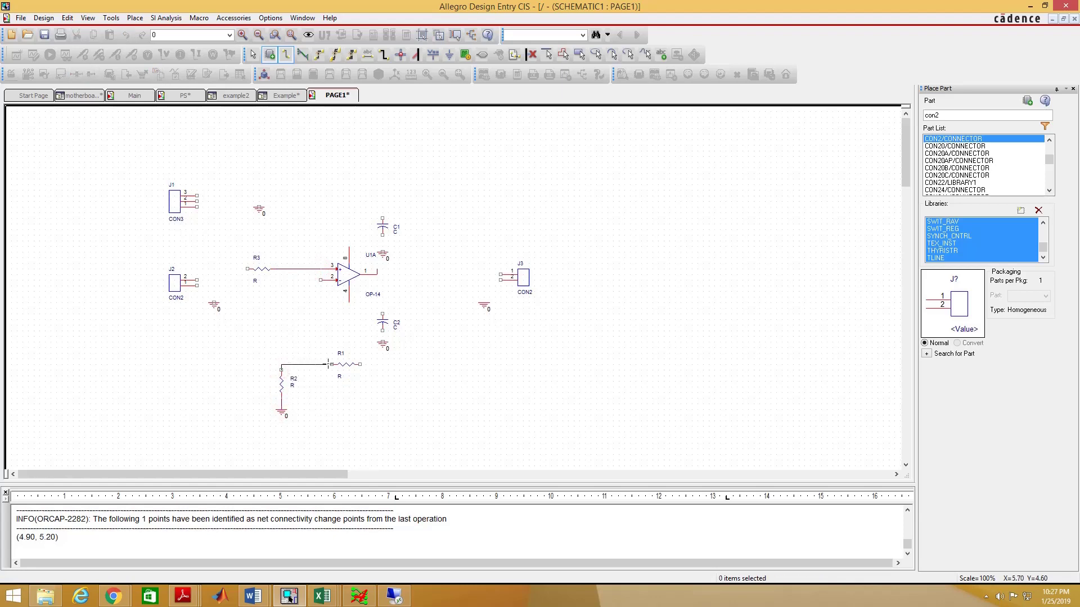
left_click(332, 365)
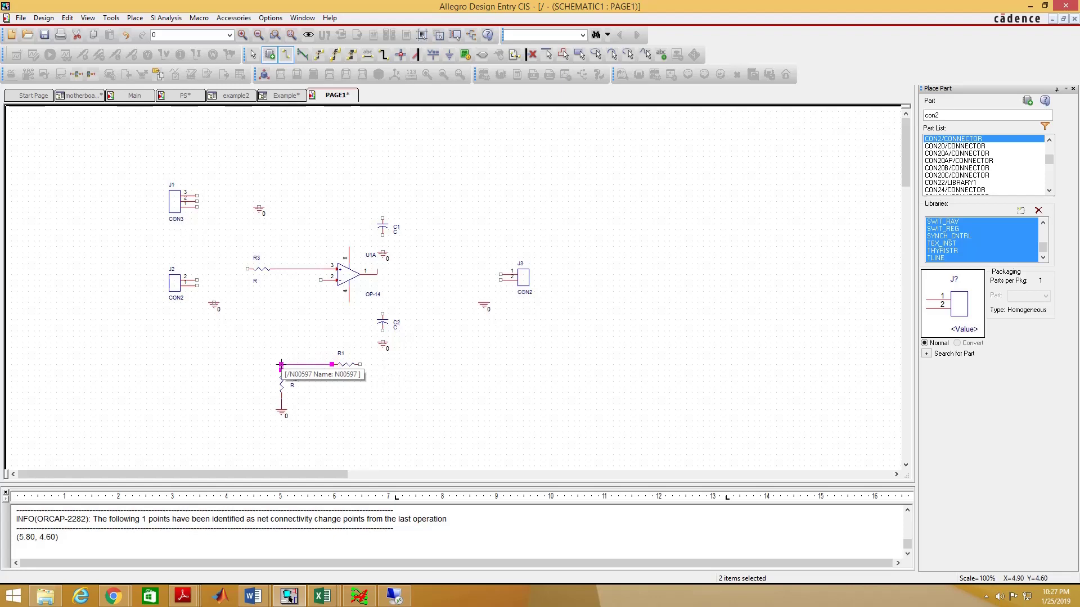
left_click(281, 364)
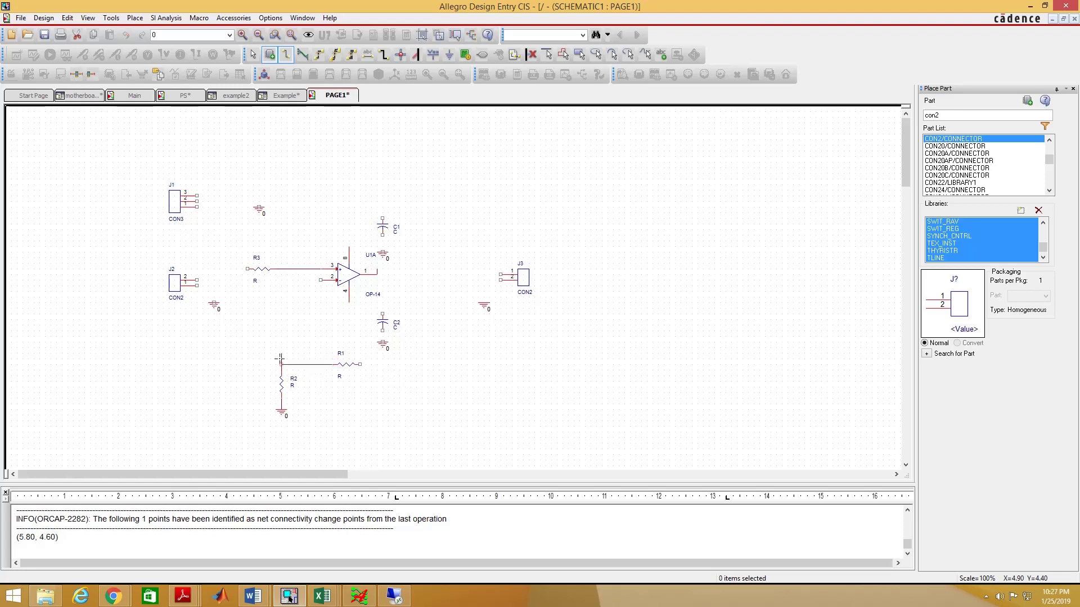
left_click(321, 280)
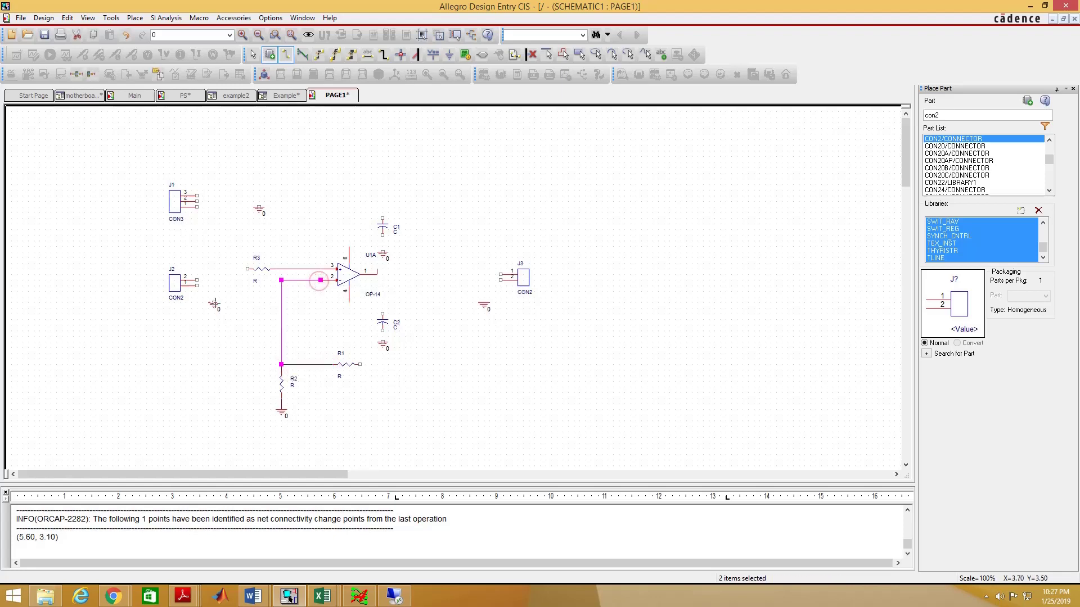
left_click(214, 303)
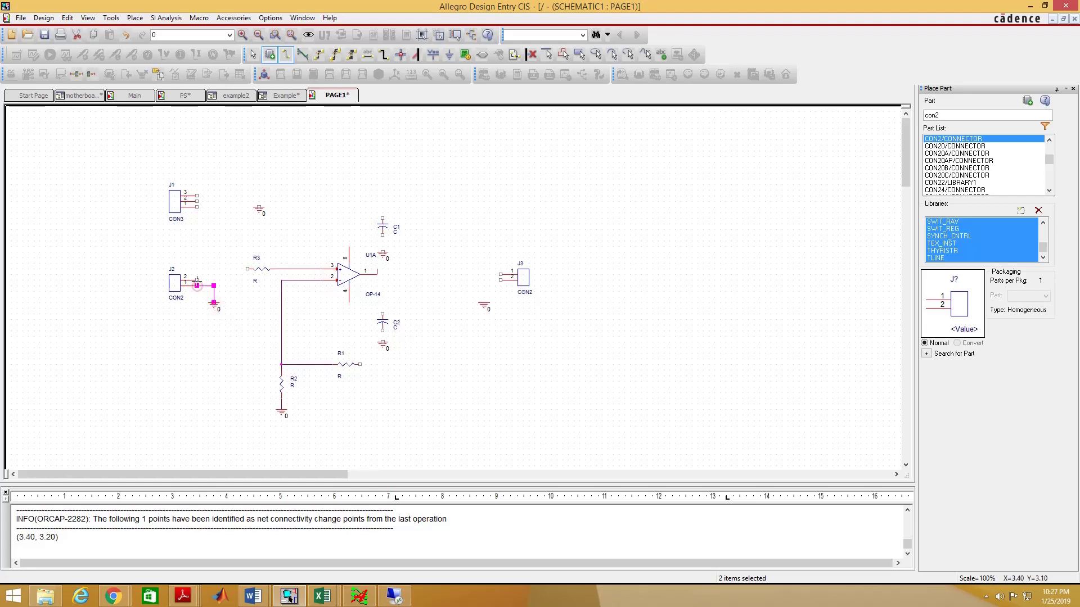
left_click(197, 282)
left_click(197, 280)
left_click(247, 269)
- Wire C1 between U1A pin 8 and ground, C2 between pin 4 and ground, J1 to ground
left_click(349, 247)
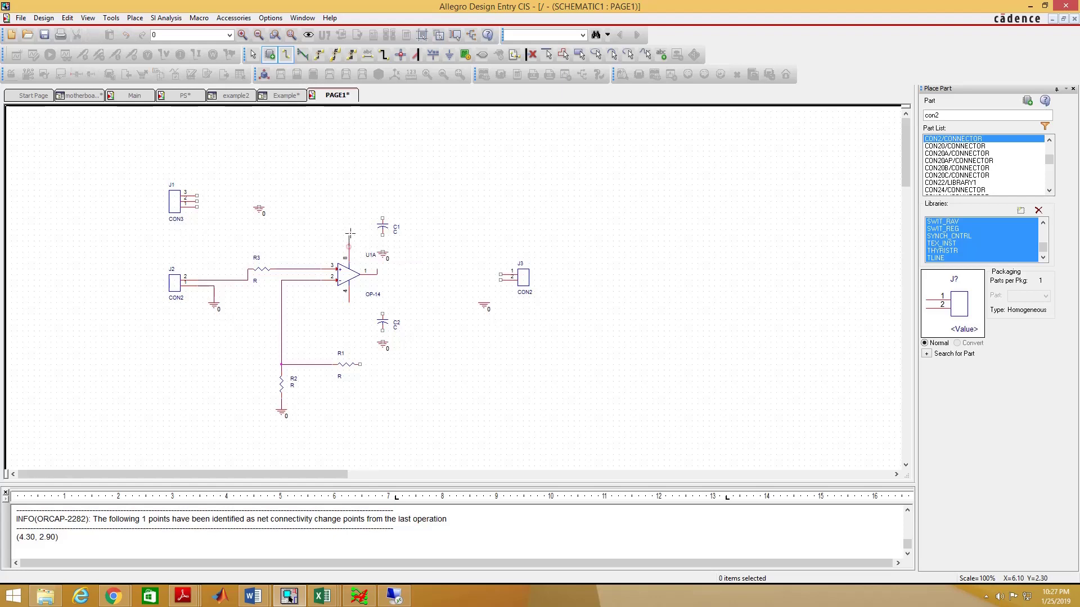
left_click(382, 219)
left_click(383, 252)
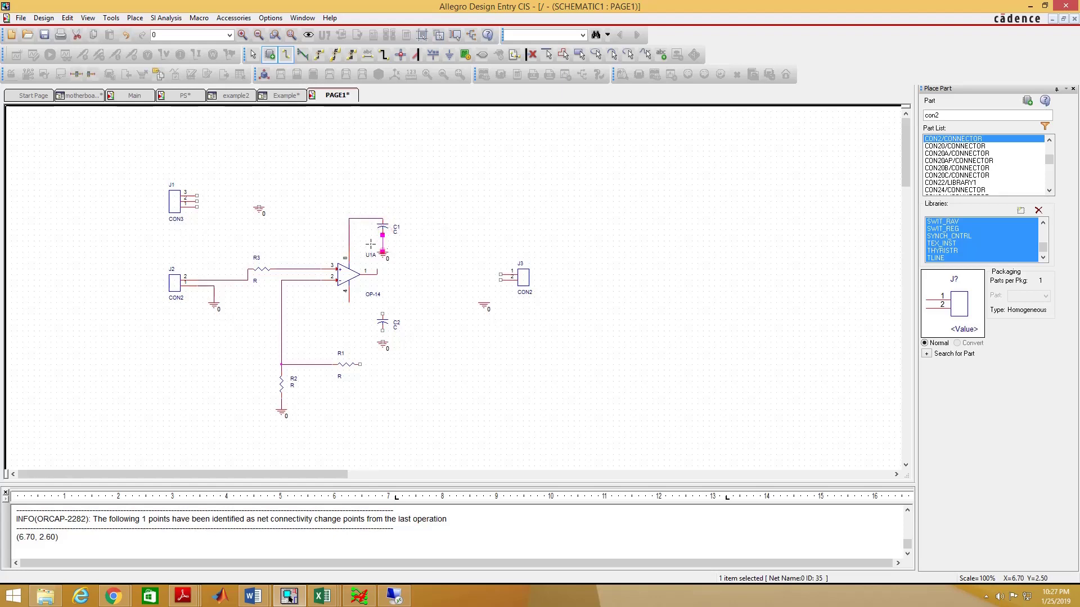
left_click(258, 203)
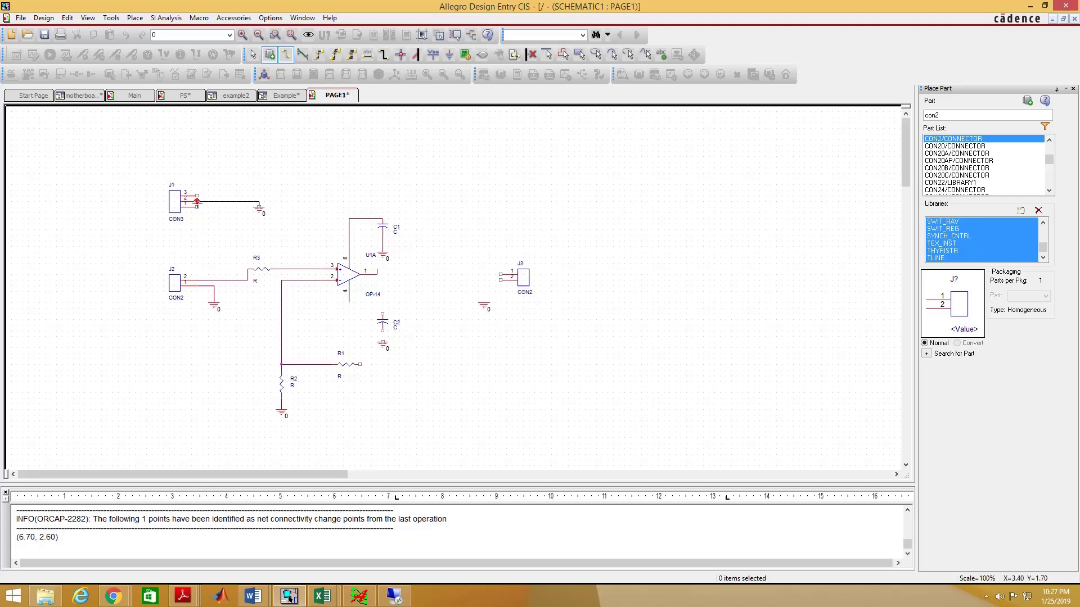
left_click(197, 201)
left_click(382, 313)
left_click(349, 303)
left_click(382, 331)
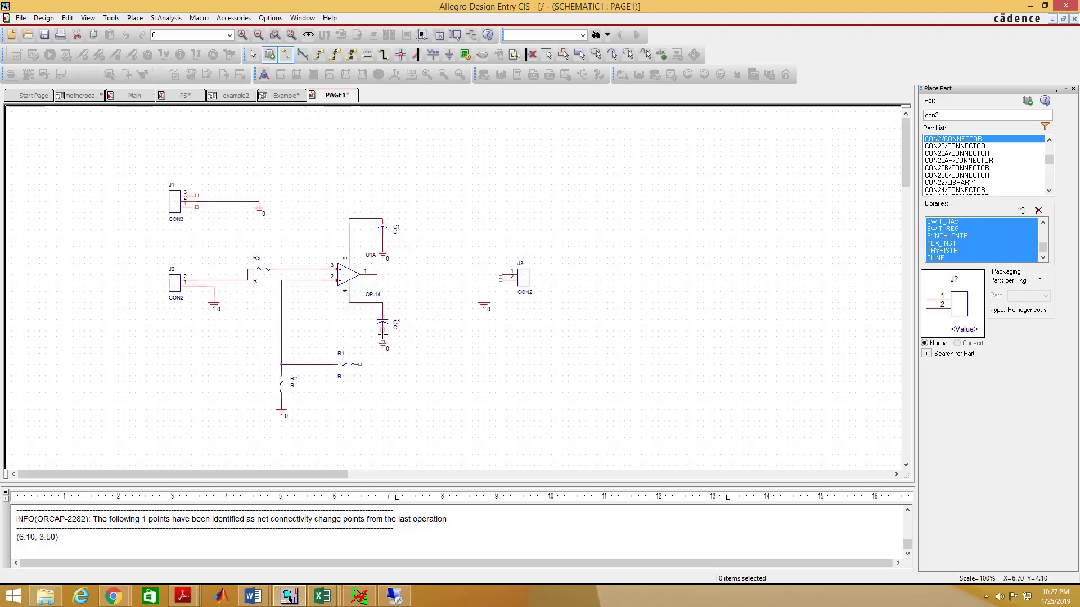
left_click(382, 341)
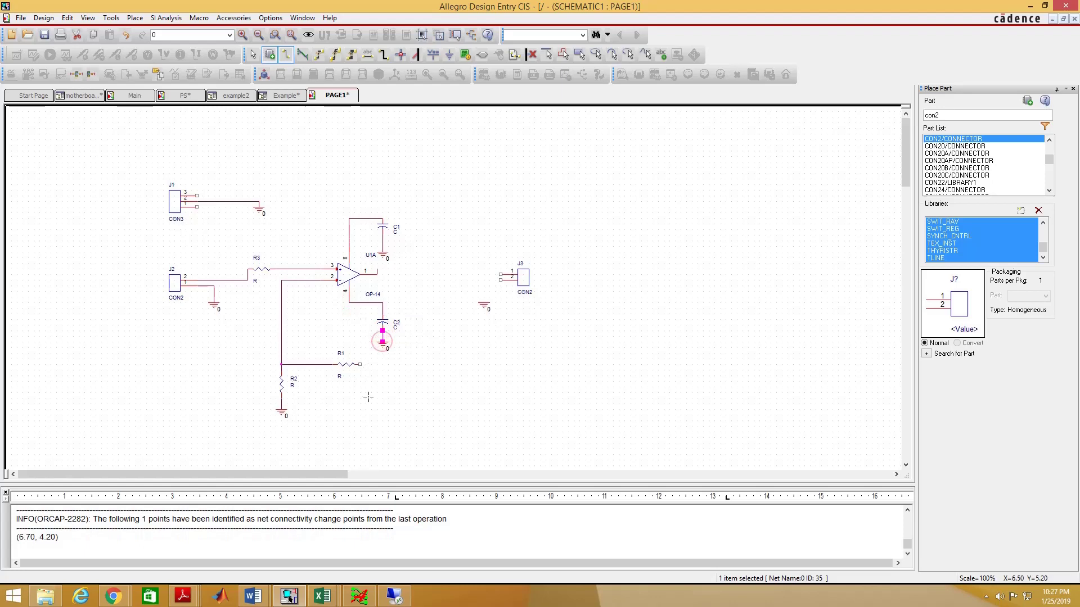
- Wire R1 feedback to the op-amp output, join J3 to the output, and ground J3
left_click(360, 364)
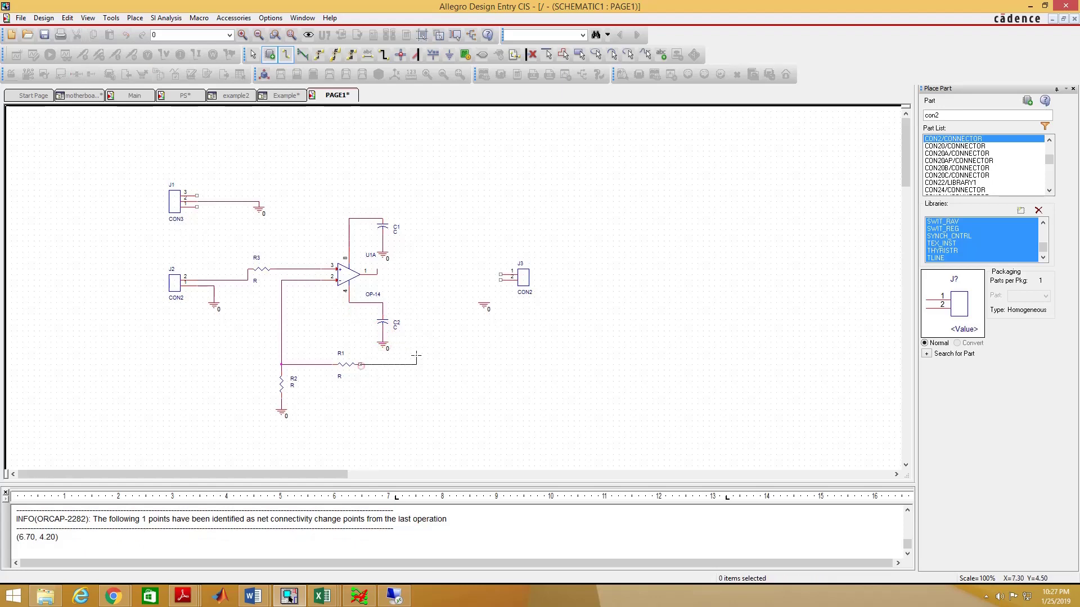
left_click(428, 273)
left_click(377, 269)
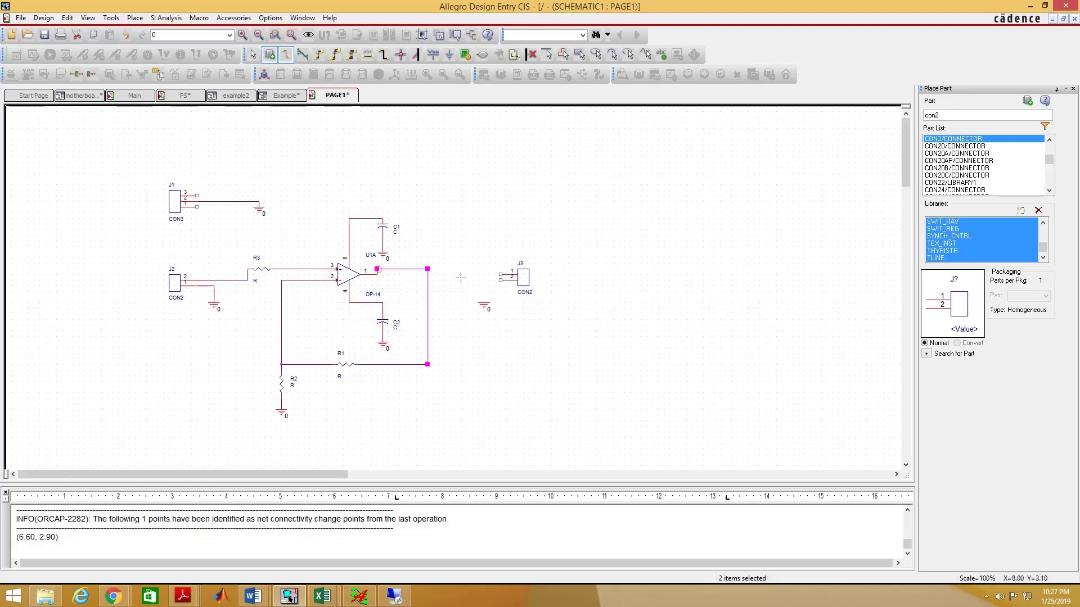
left_click(499, 275)
left_click(428, 274)
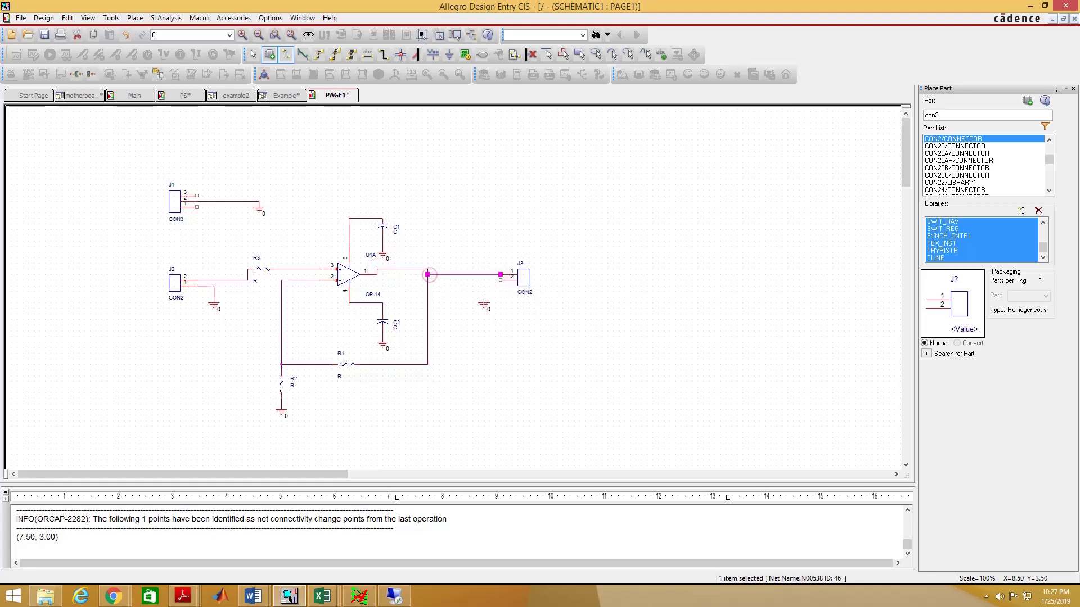
left_click(484, 303)
left_click(501, 280)
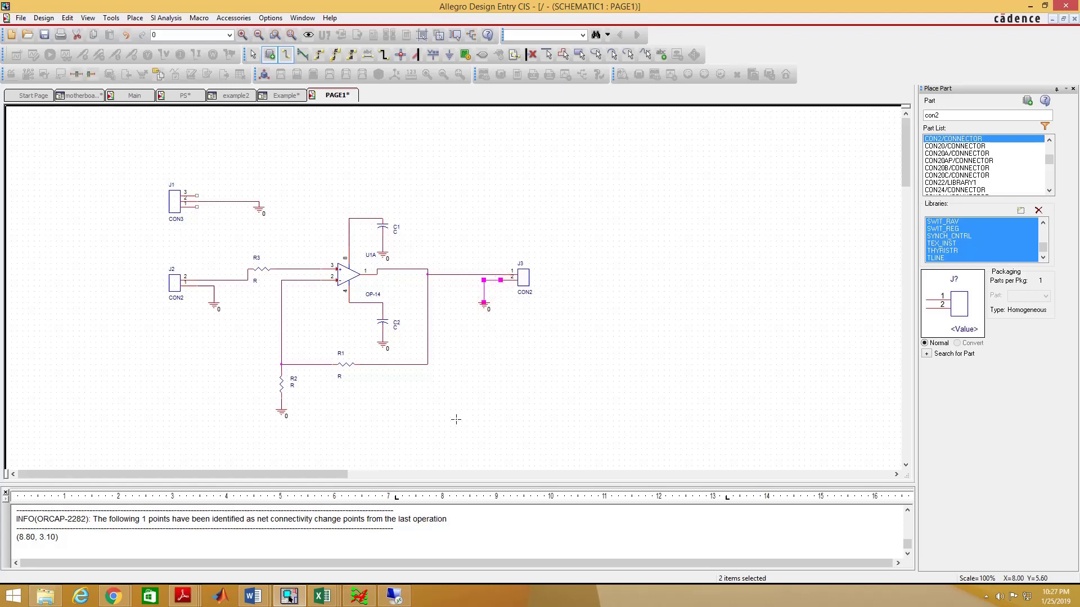
key("Escape")
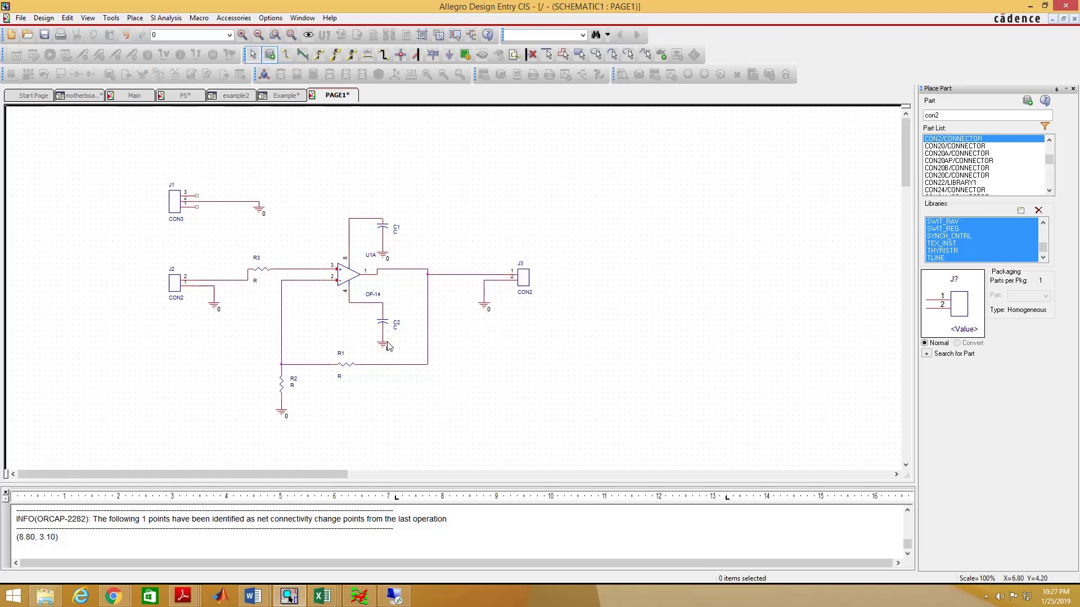
left_click(411, 274)
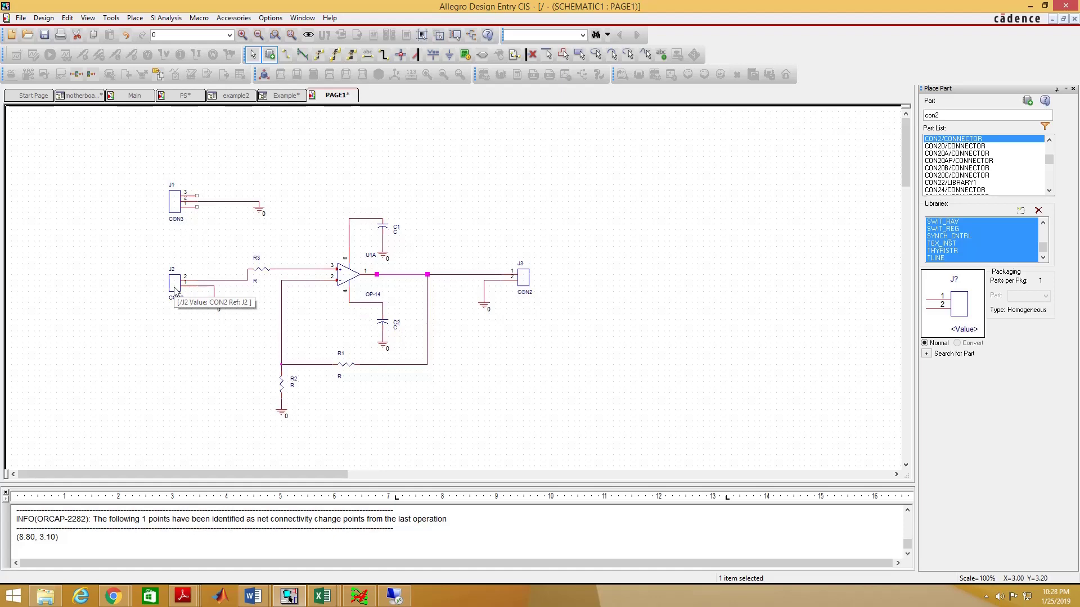
left_click_drag(174, 290, 174, 278)
left_click(204, 335)
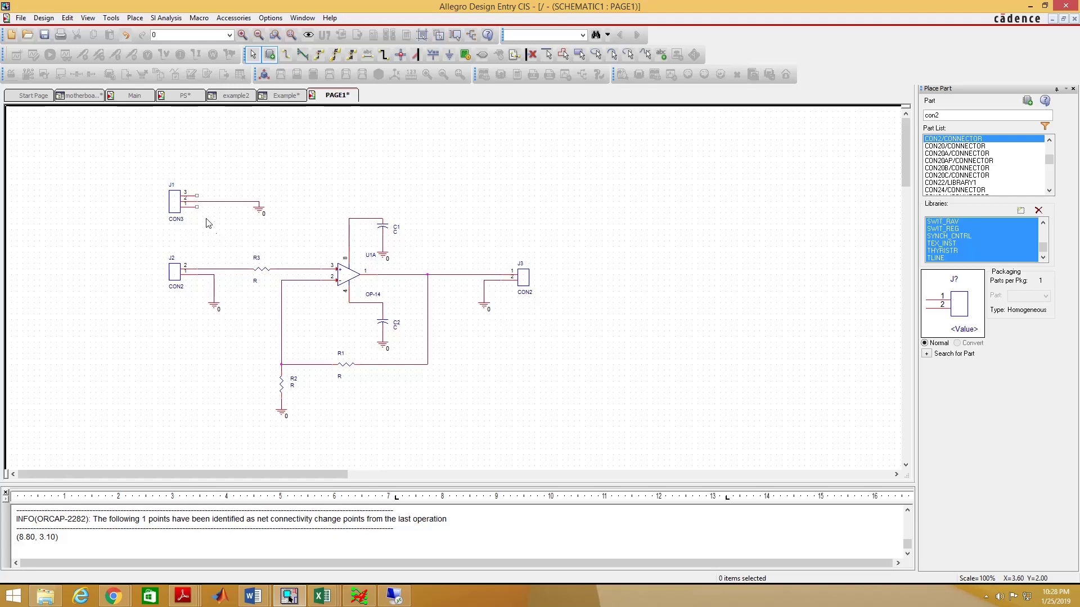
left_click(197, 196)
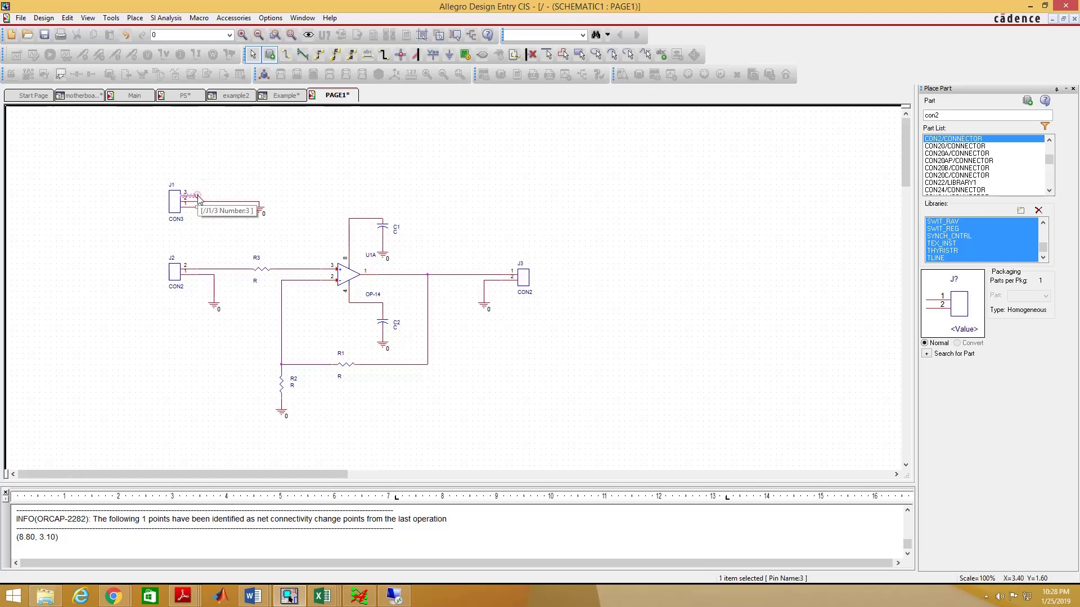
left_click(348, 245)
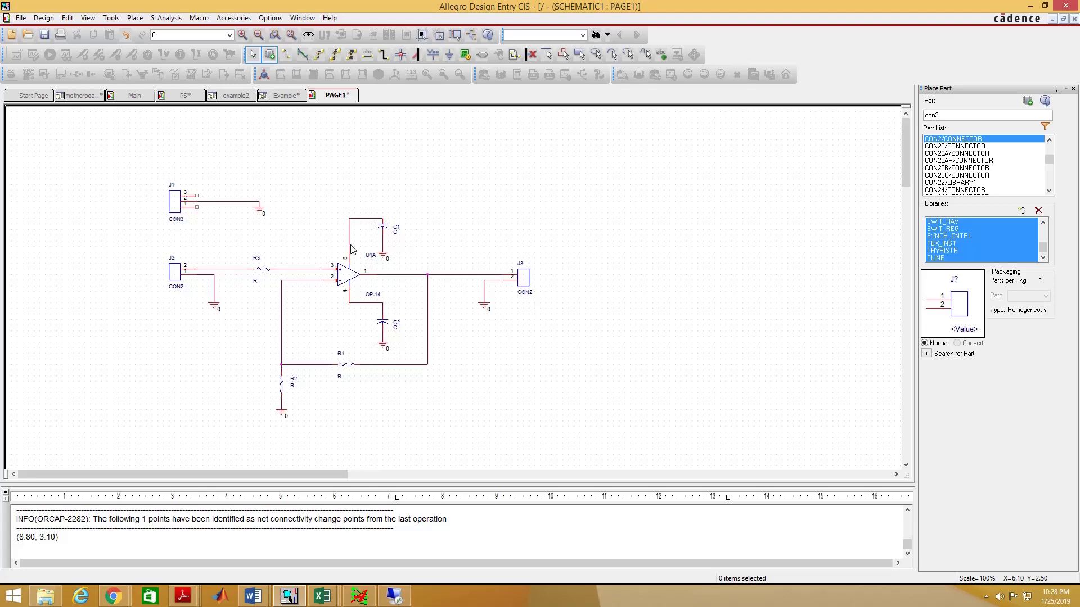
left_click(359, 303)
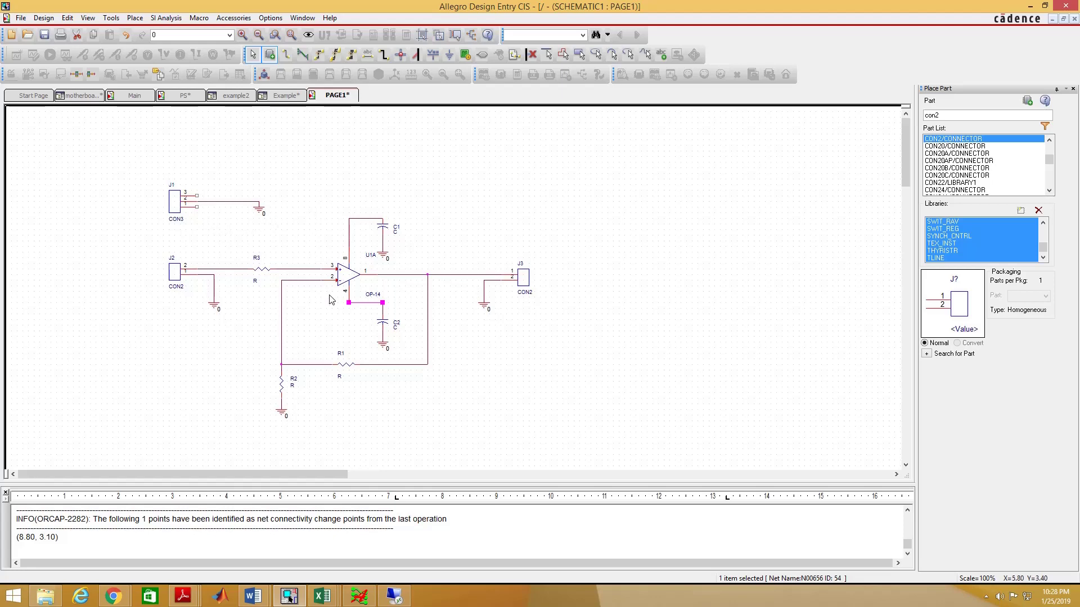
left_click(332, 313)
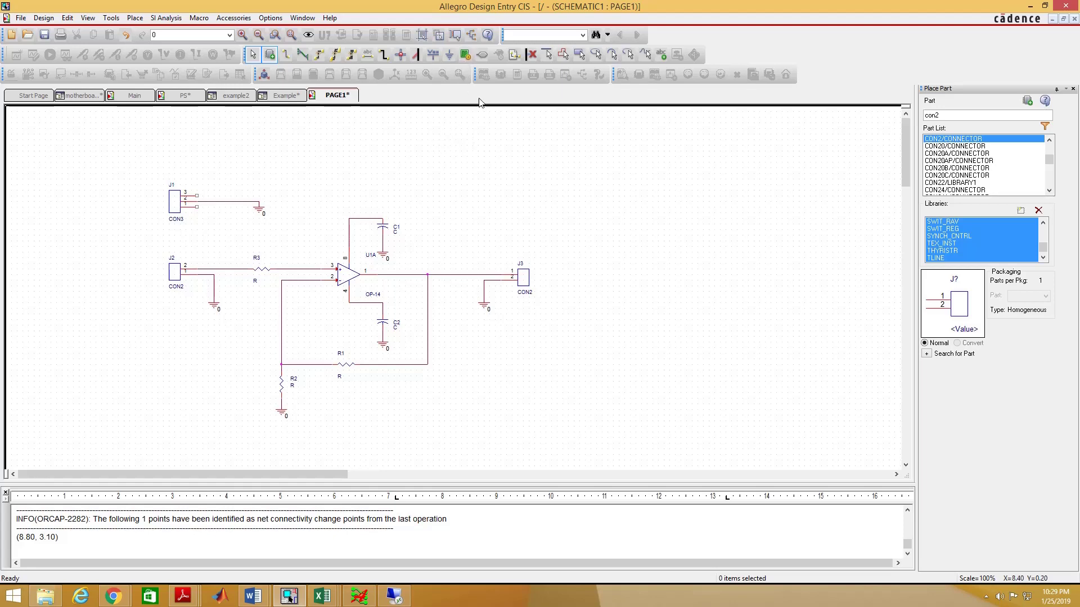
- Place four PORTLEFT-L ports: two at J1's pins, one above and one below the op-amp
left_click(483, 57)
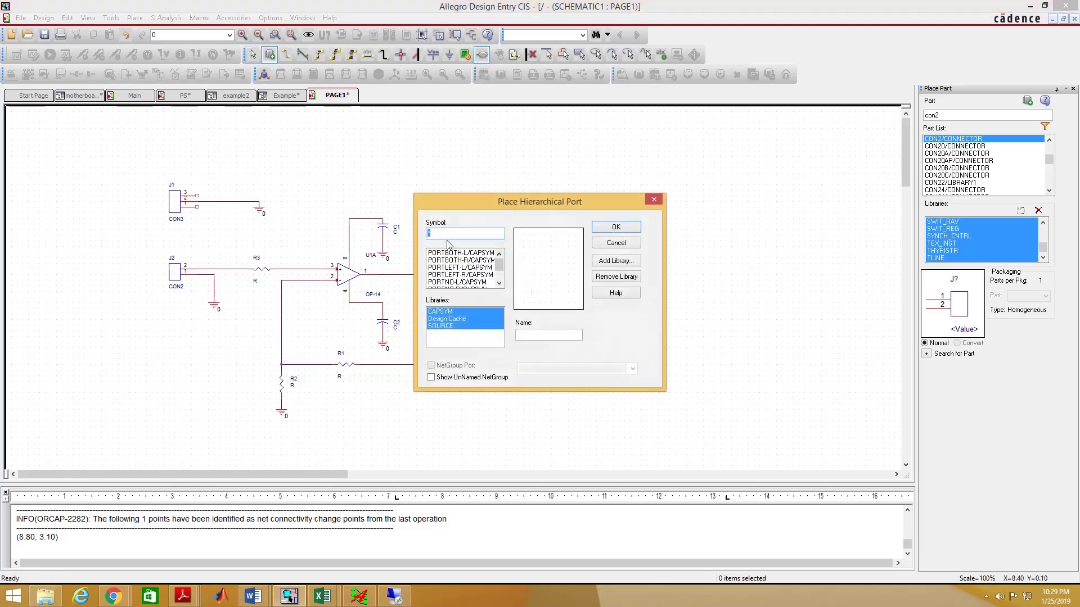
left_click(457, 268)
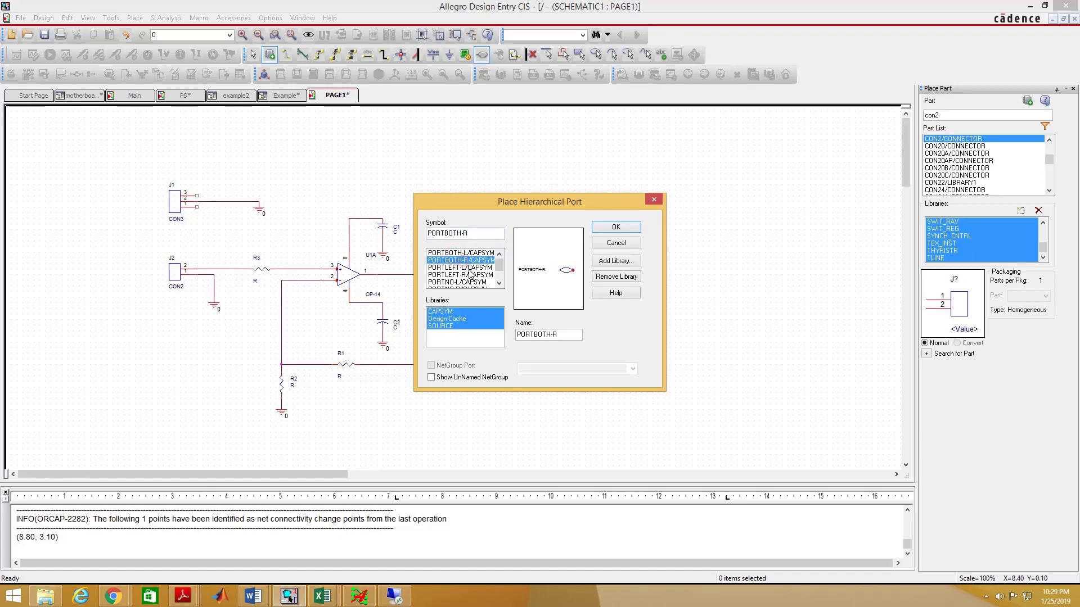
left_click(614, 227)
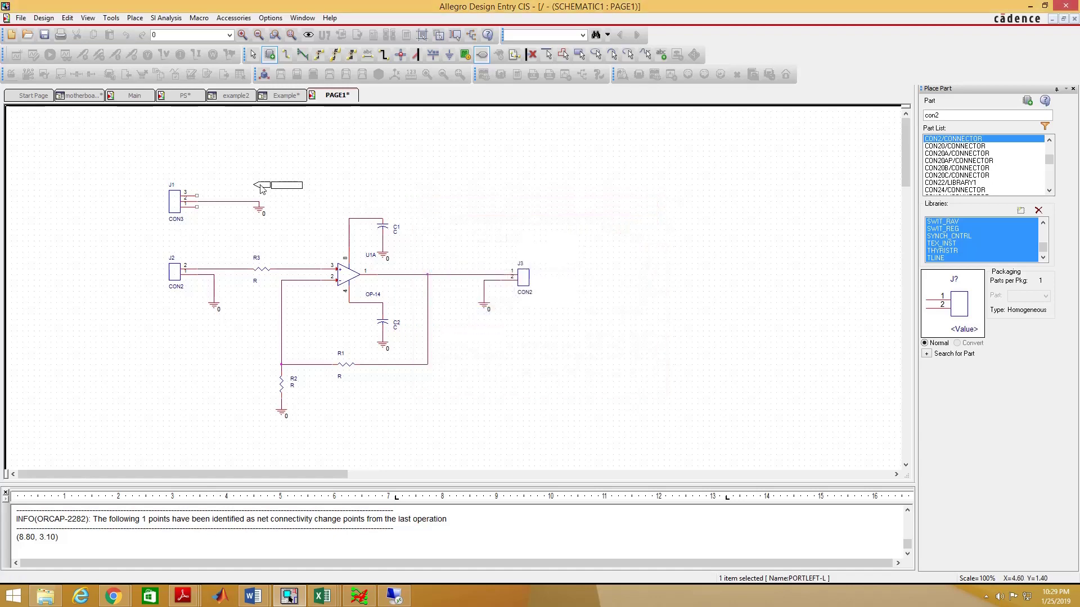
left_click(229, 196)
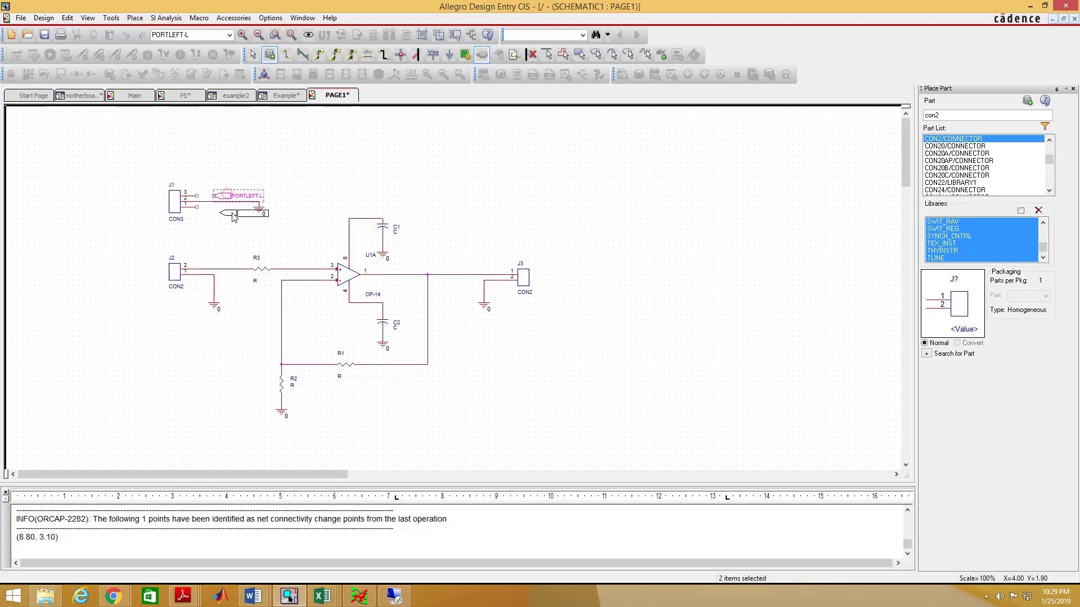
left_click(228, 208)
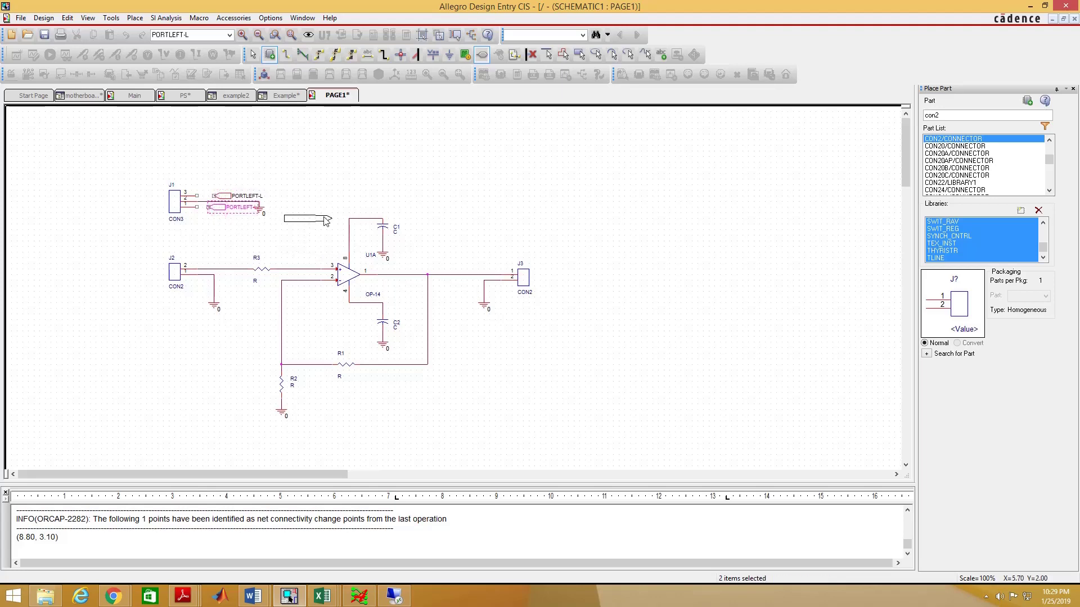
left_click(332, 219)
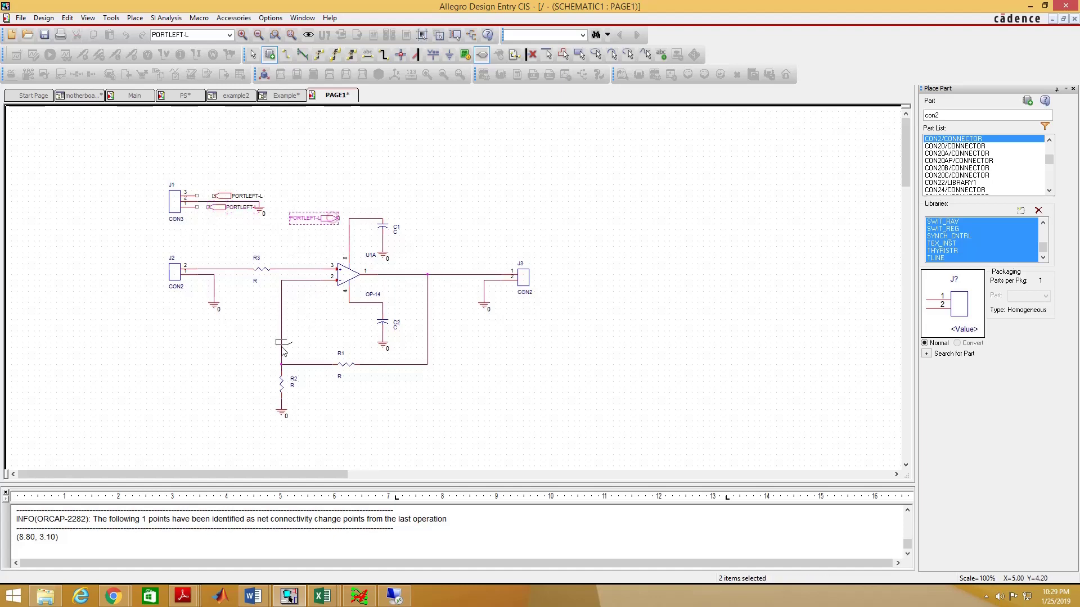
left_click(339, 331)
key("Escape")
left_click(292, 179)
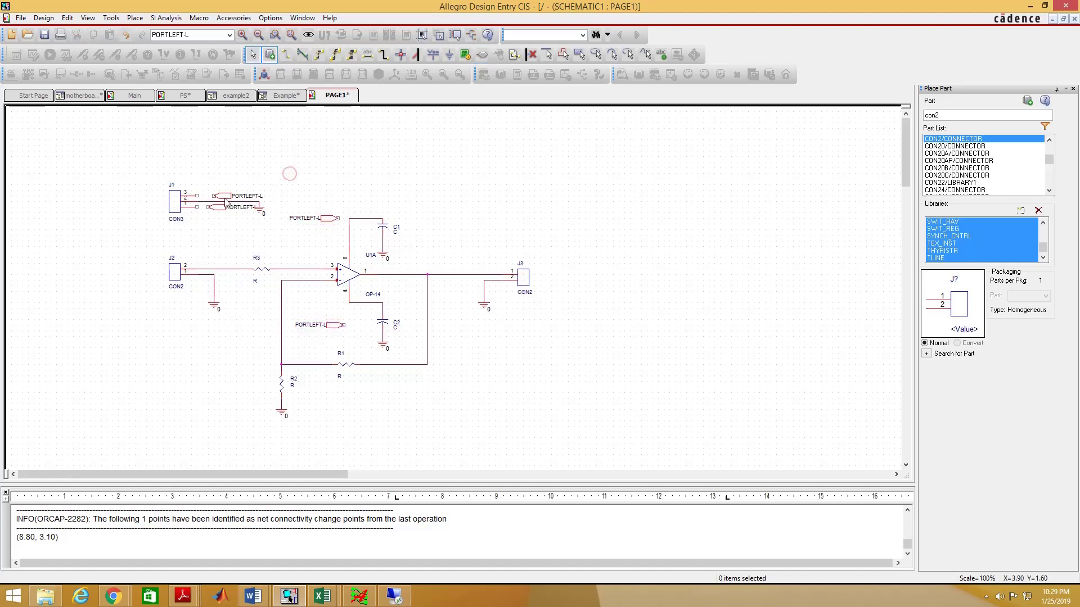
left_click_drag(231, 196, 225, 194)
- Name J1's upper port V+ and its lower port V-
double_click(236, 196)
type("V+")
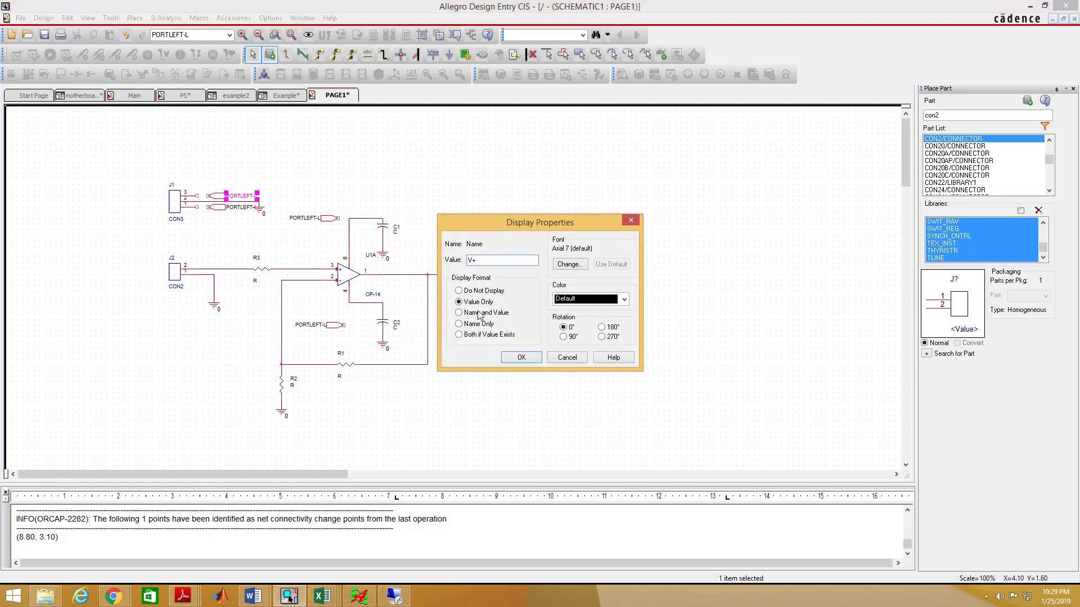
left_click(508, 357)
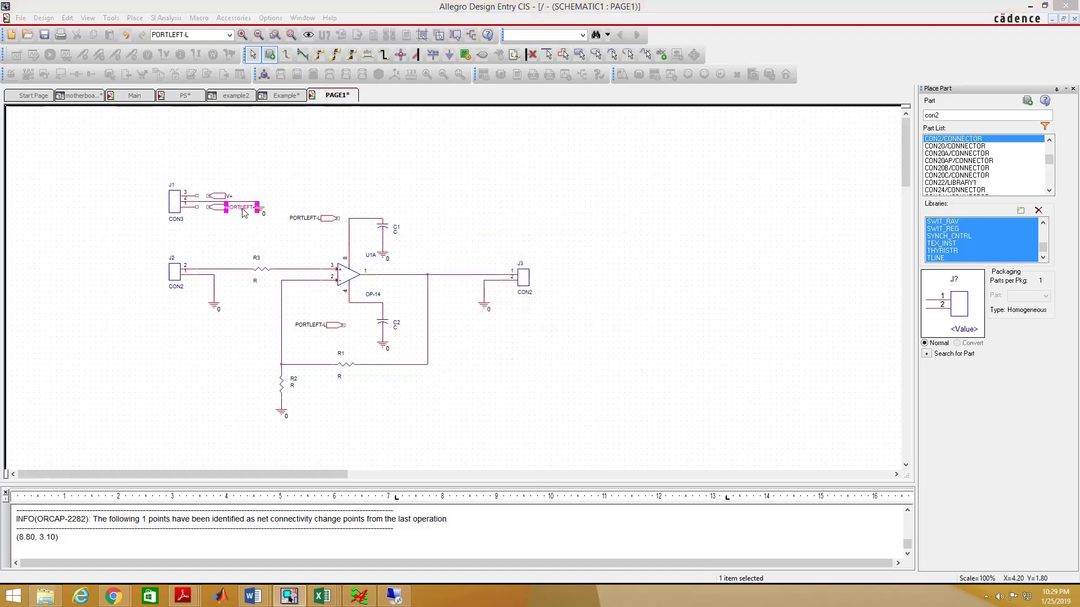
double_click(242, 208)
type("V")
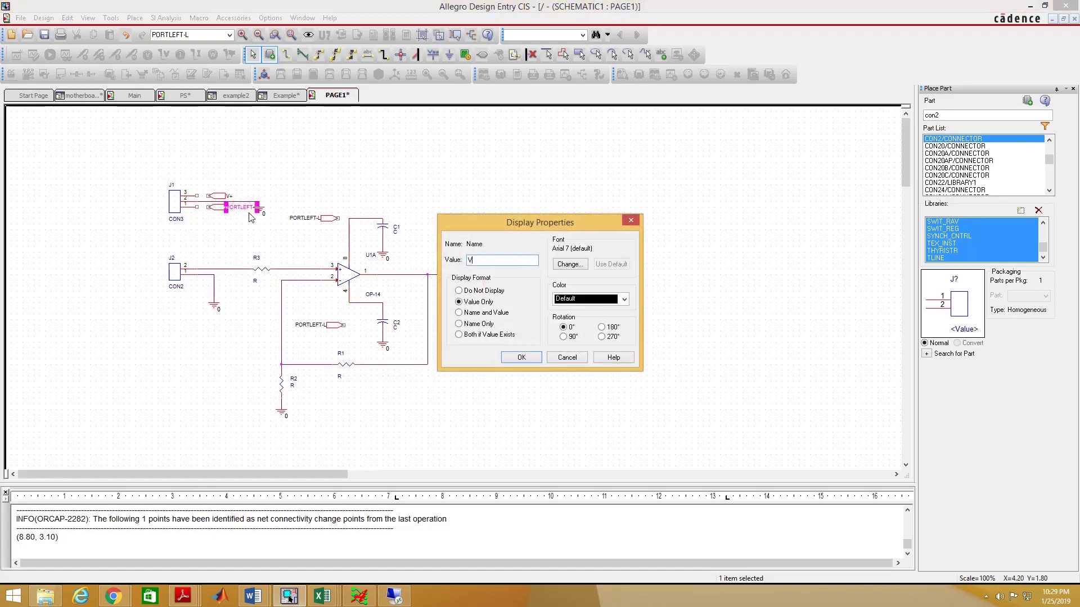
type("-")
key("Return")
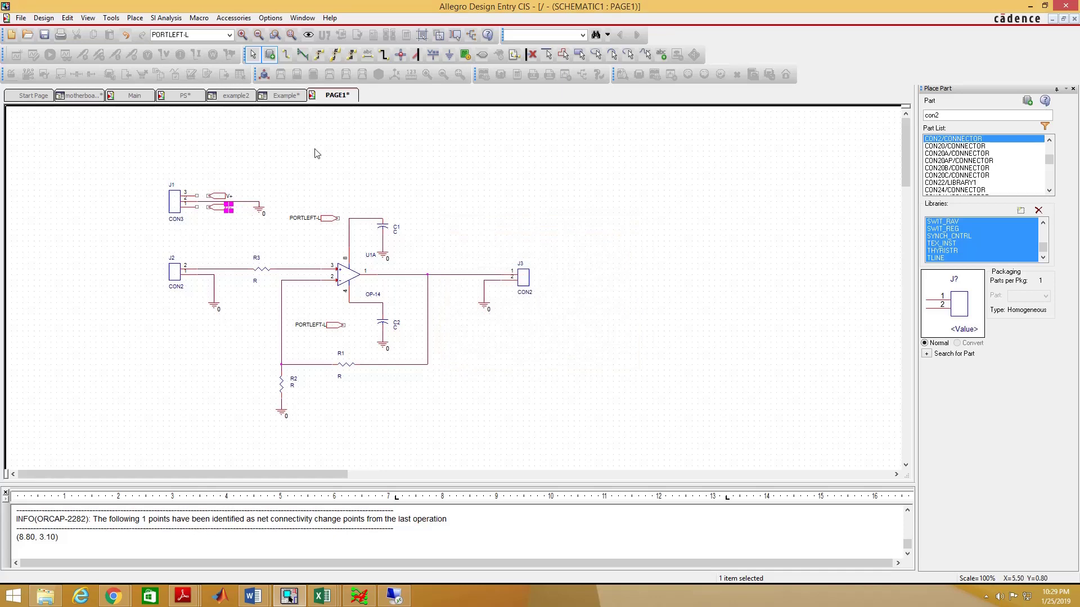
left_click(315, 148)
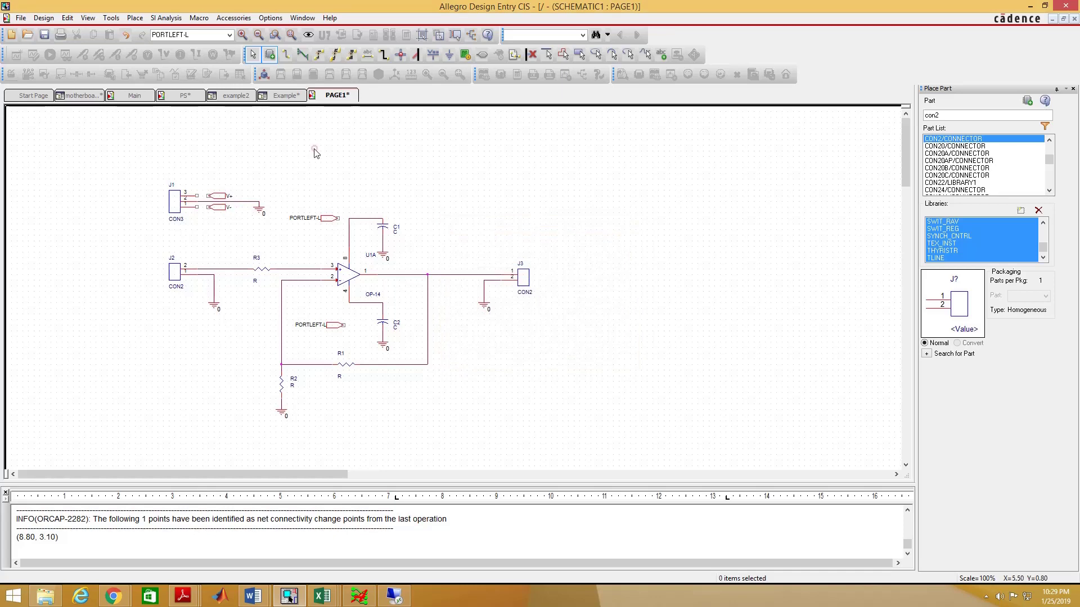
- Name the op-amp's upper port V+ and lower port V-, moving the V- label closer
double_click(305, 219)
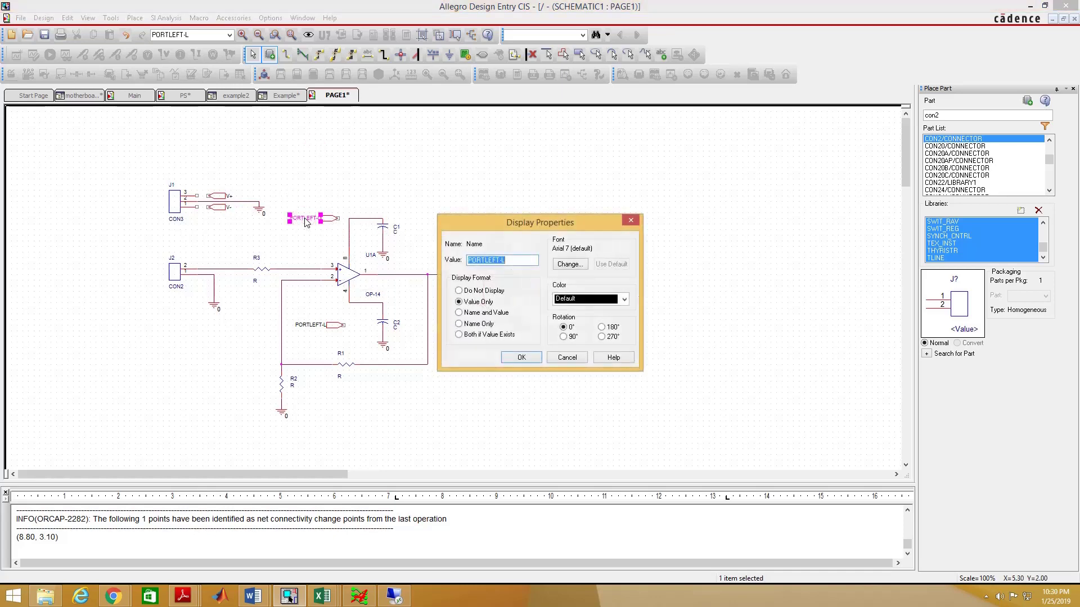
type("V+")
key("Return")
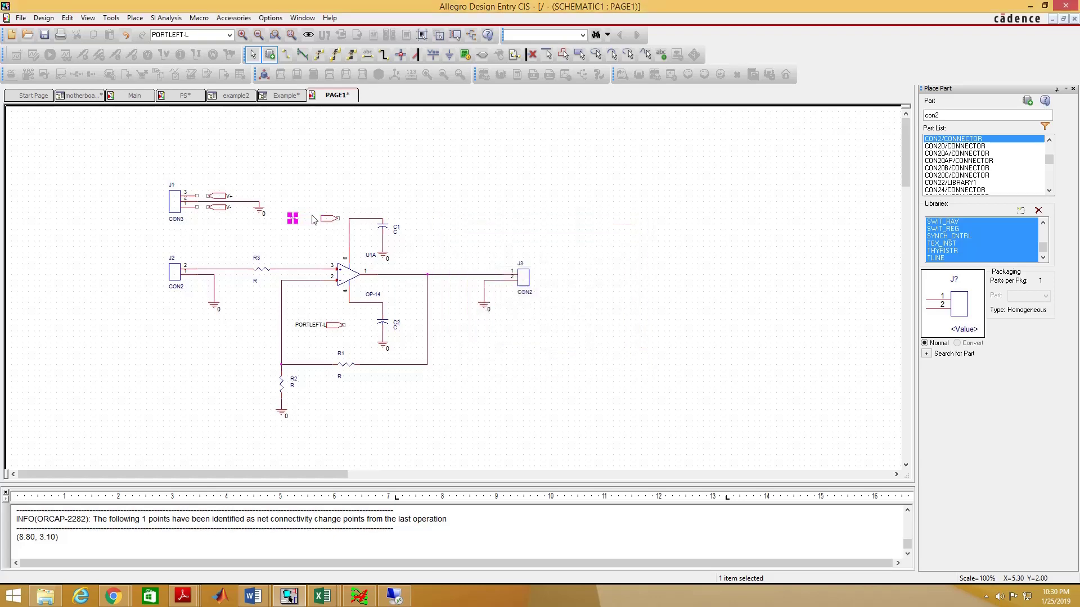
double_click(314, 327)
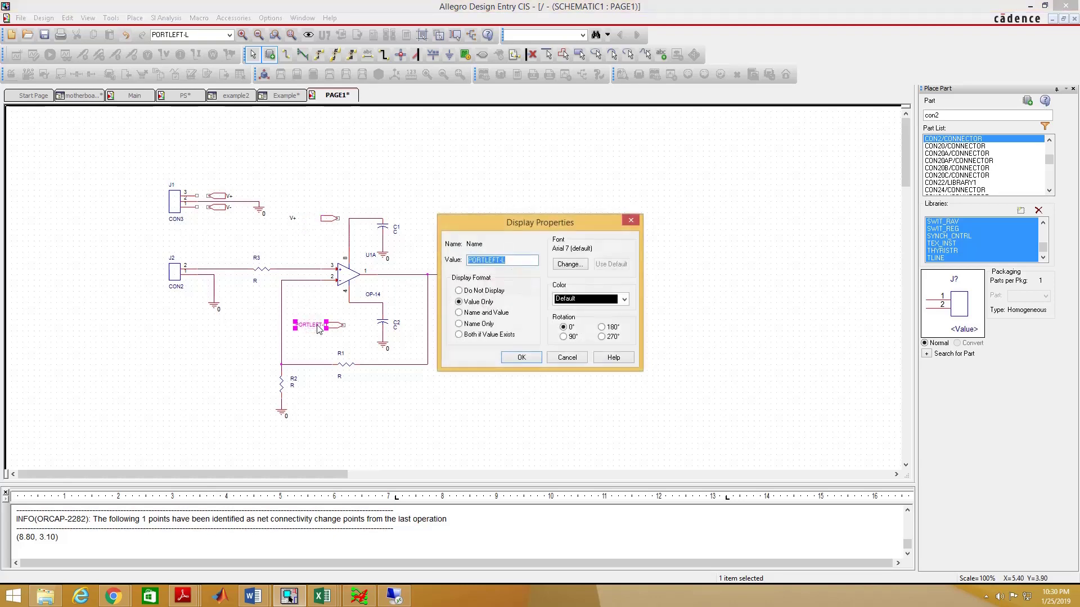
type("V")
key("Return")
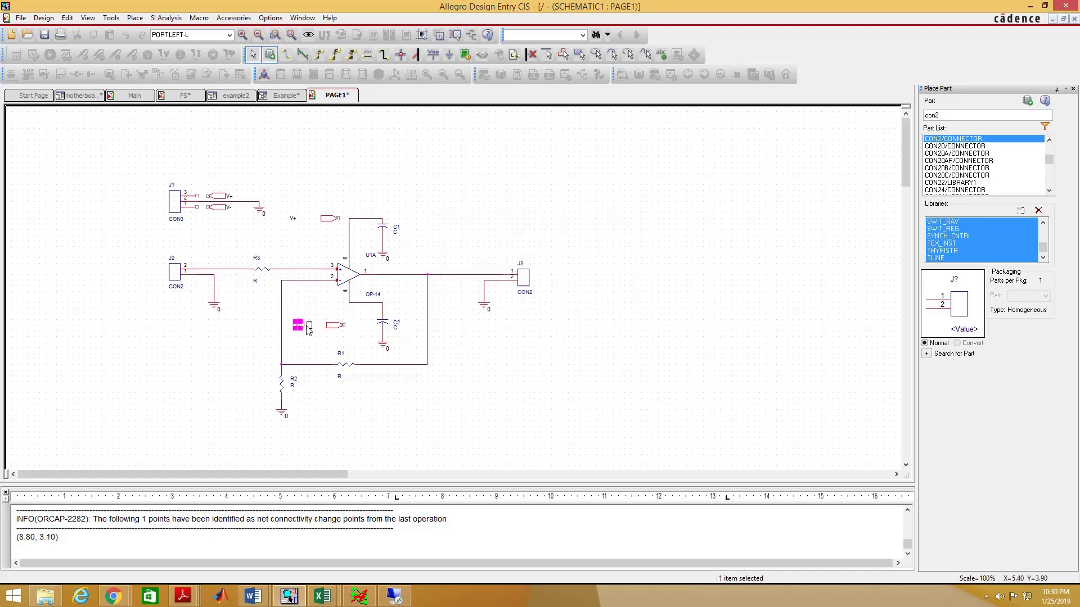
left_click_drag(298, 325, 313, 221)
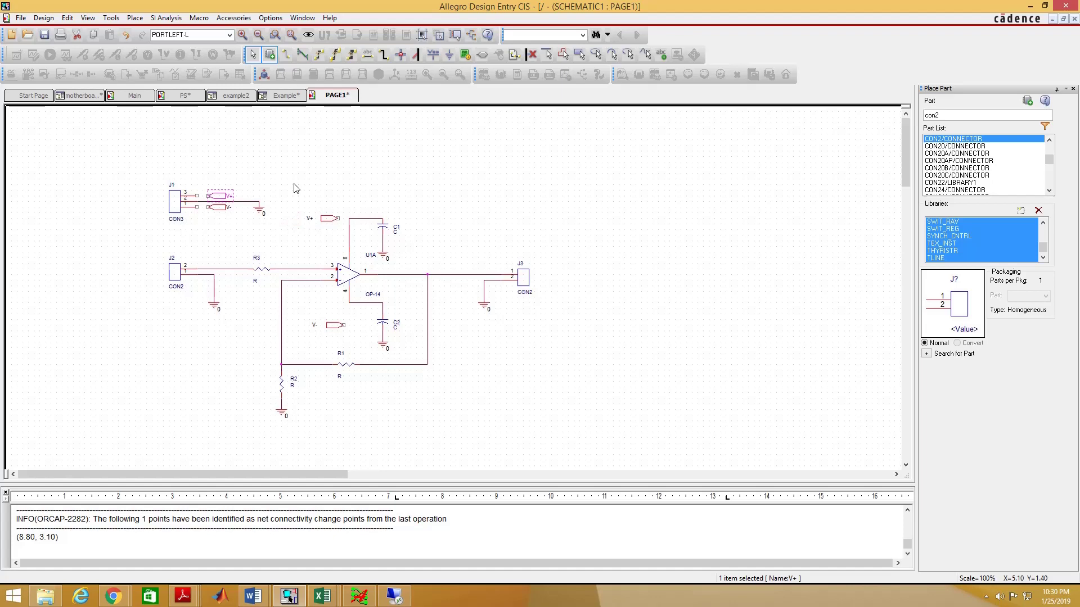
- Check the V+ ports at C1 and J1 and the V- port beside C2
left_click(326, 221)
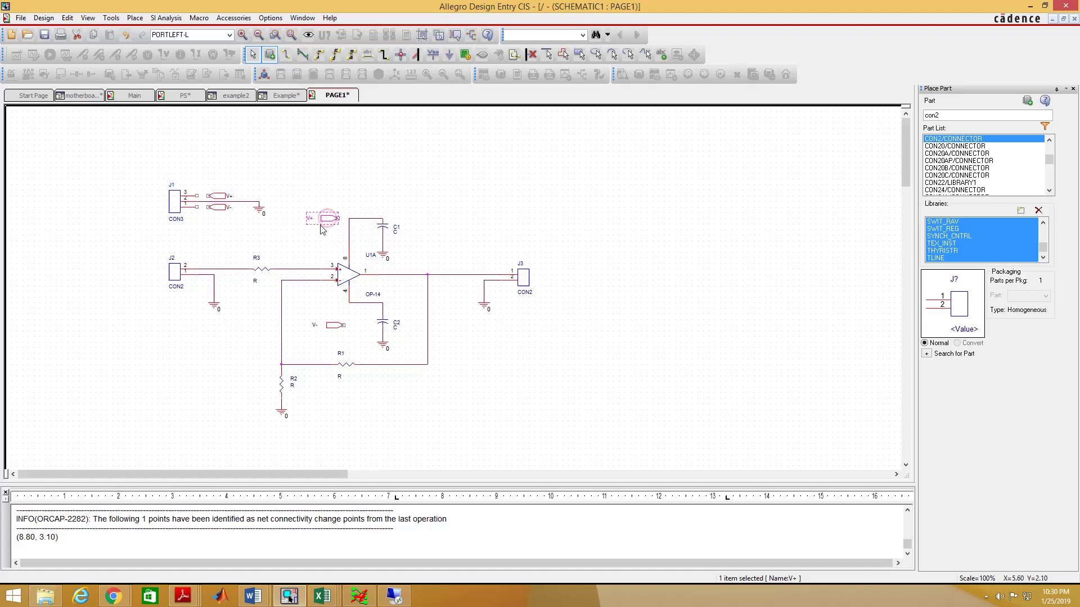
left_click(225, 197)
left_click(287, 177)
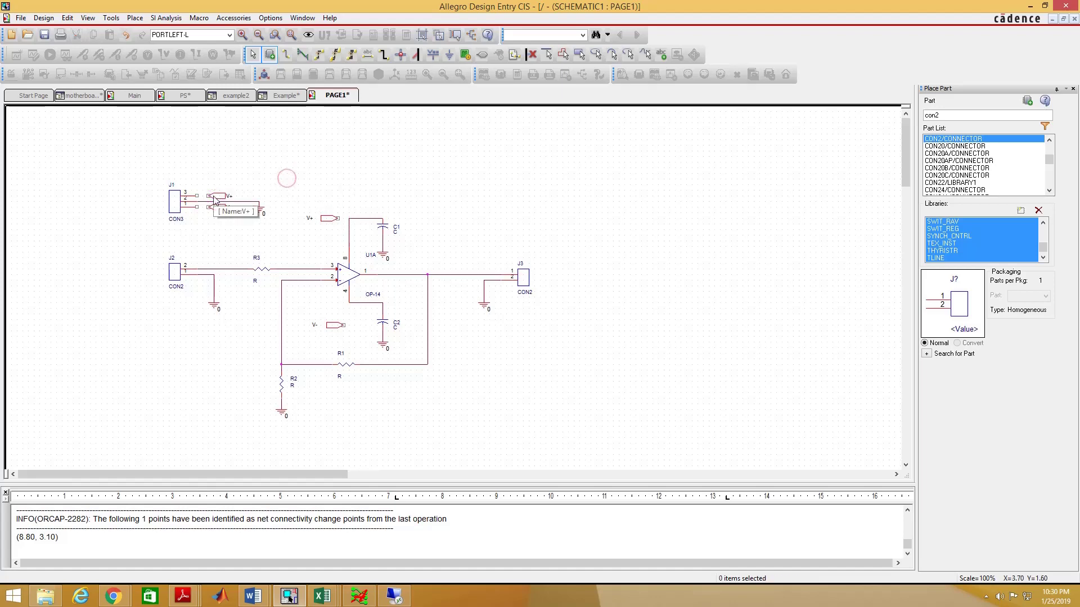
left_click(334, 325)
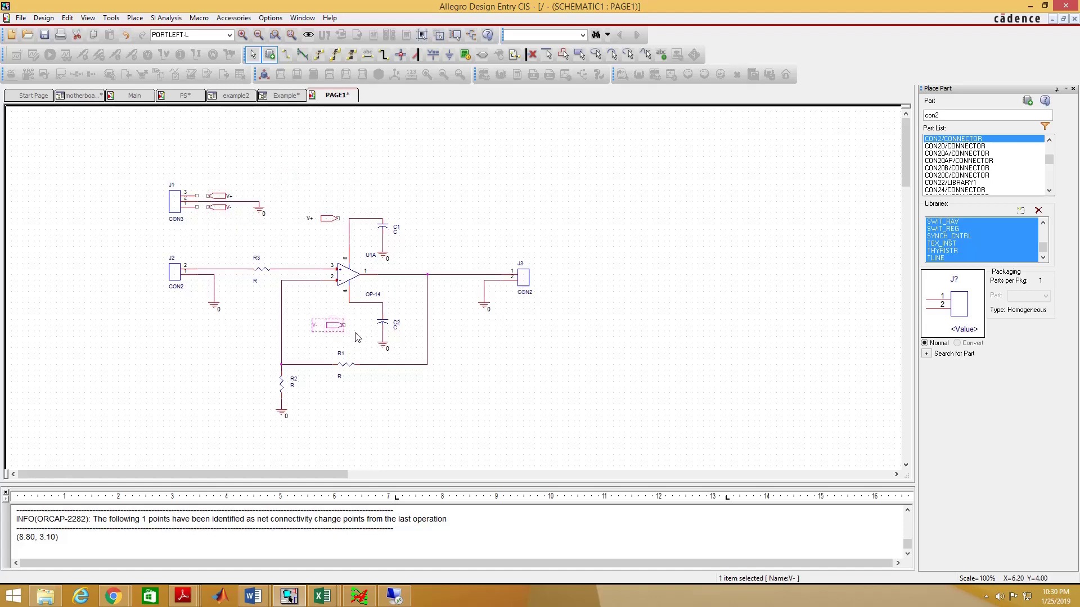
left_click(355, 336)
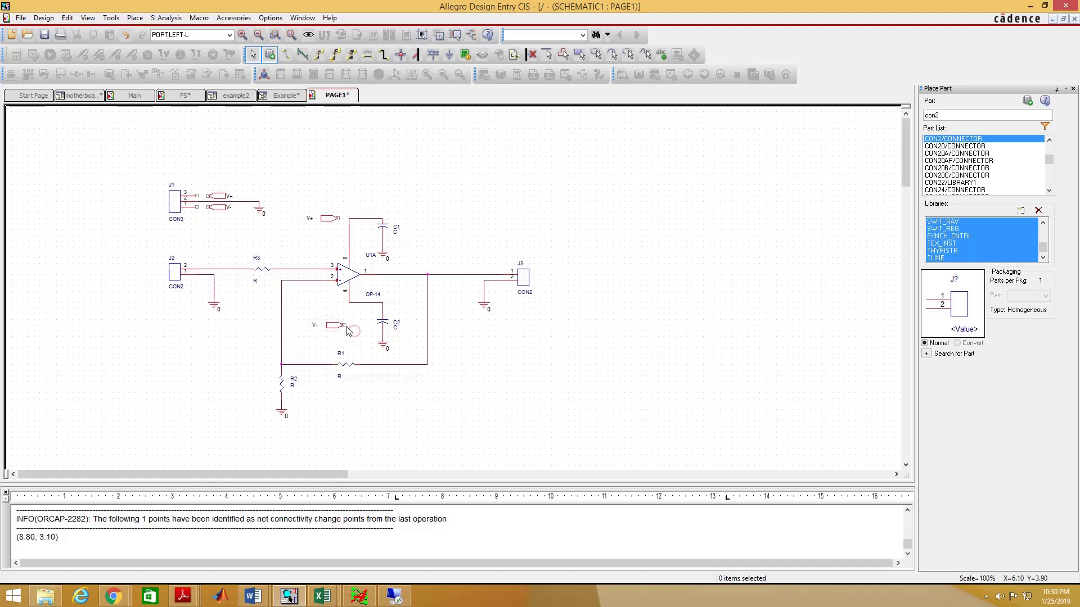
- Wire V- to the op-amp's lower supply pin, V+ to its upper supply, and J1's pin 3 to its V+ port
key("w")
left_click(343, 325)
left_click(349, 302)
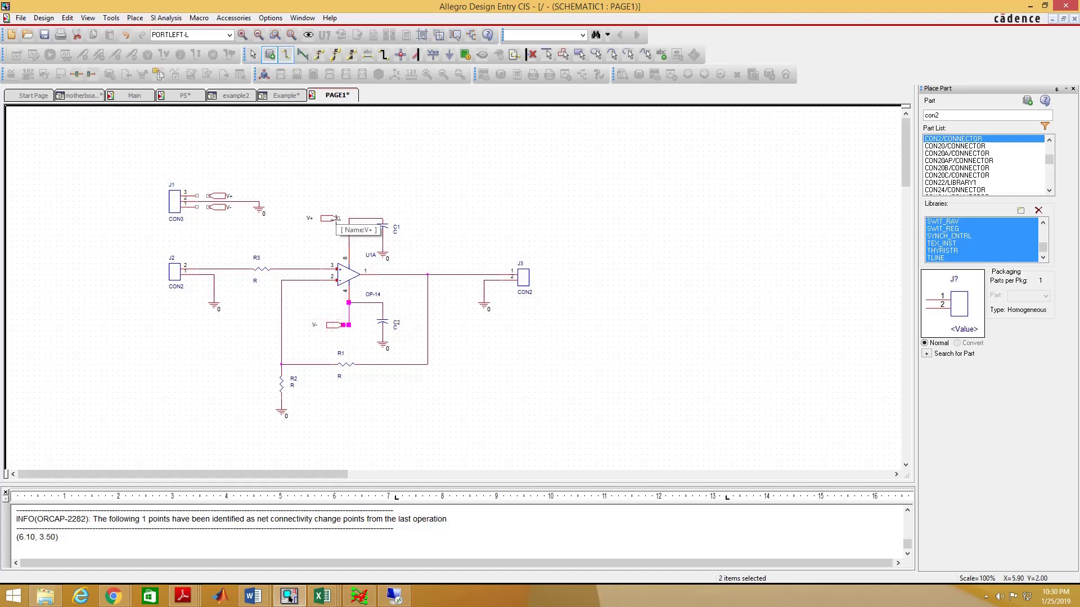
left_click(336, 218)
left_click(298, 181)
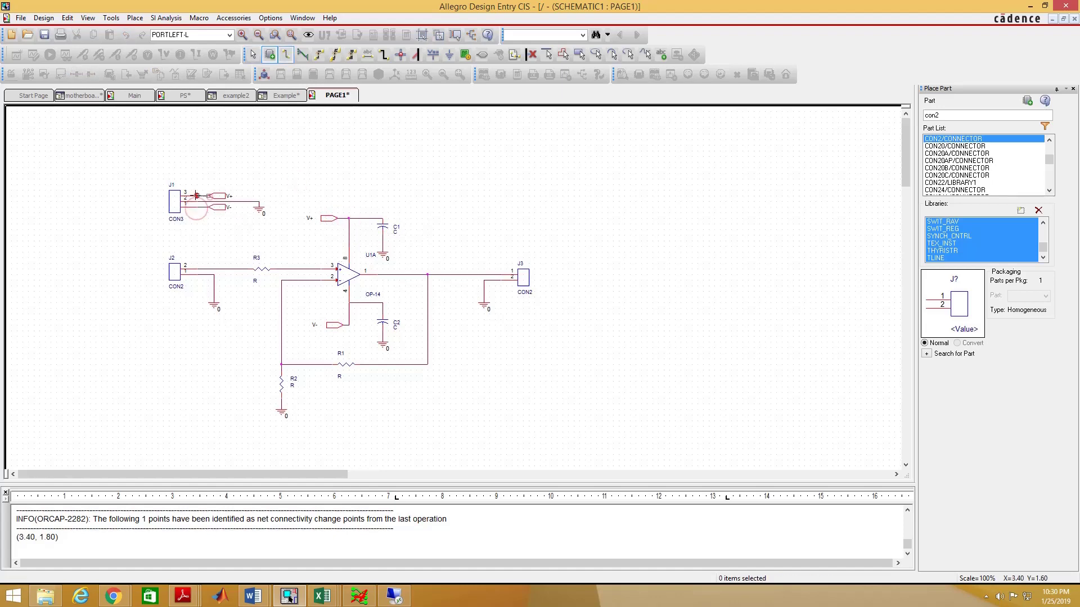
left_click_drag(196, 208, 196, 195)
key("Escape")
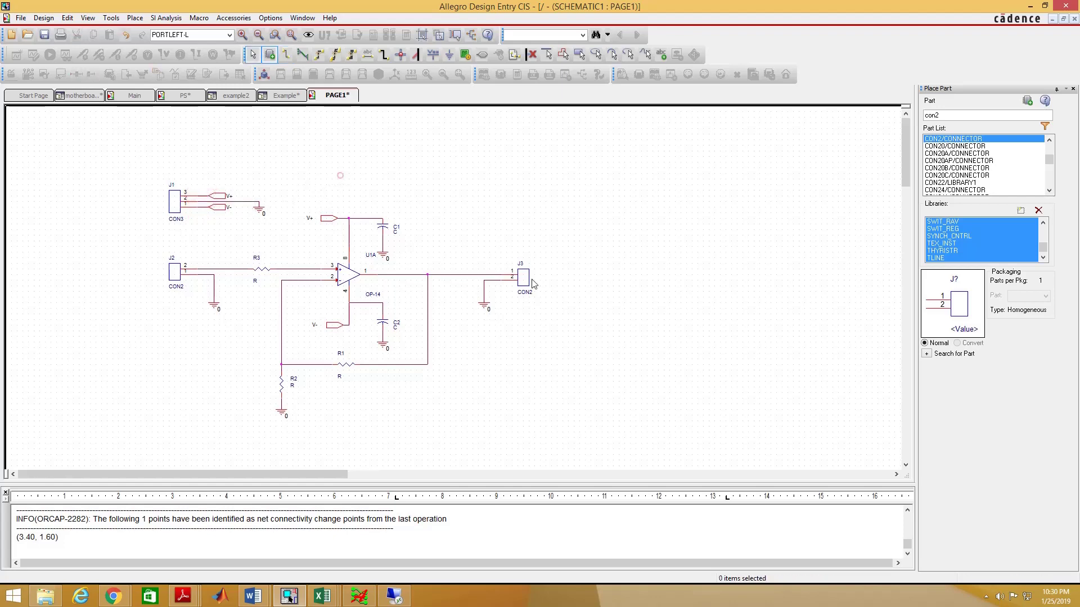